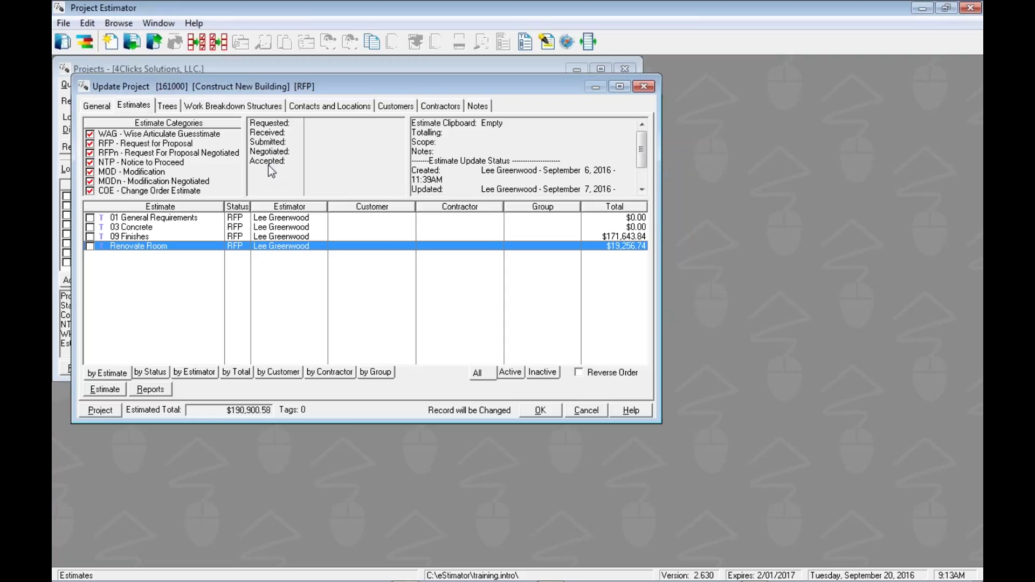
- Show the eStimator\programs\eTakeoff folder with its eTakeoff Setup and Update files in Explorer
{"action": "left_click", "coordinate": [63, 23]}
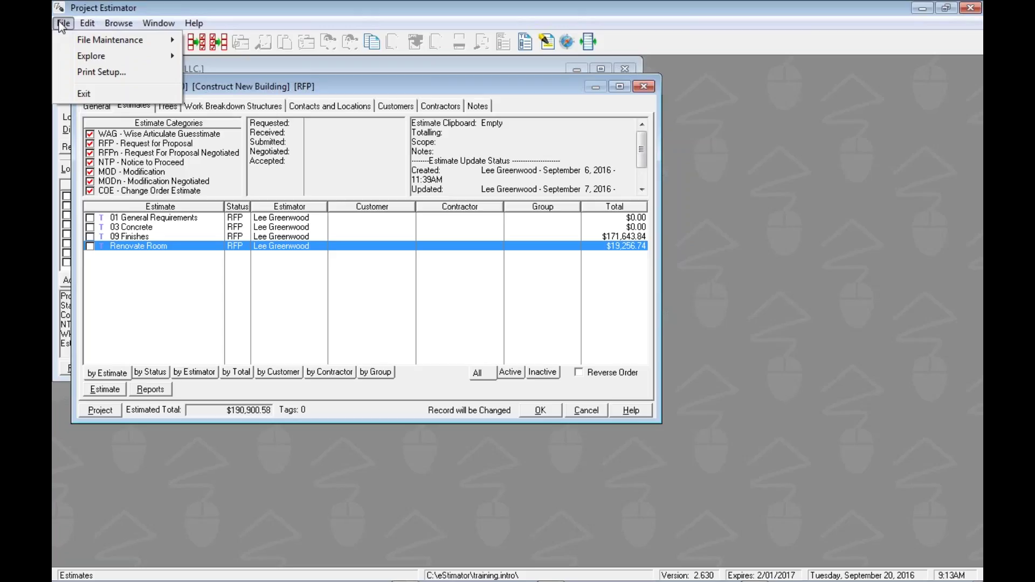
{"action": "mouse_move", "coordinate": [60, 55]}
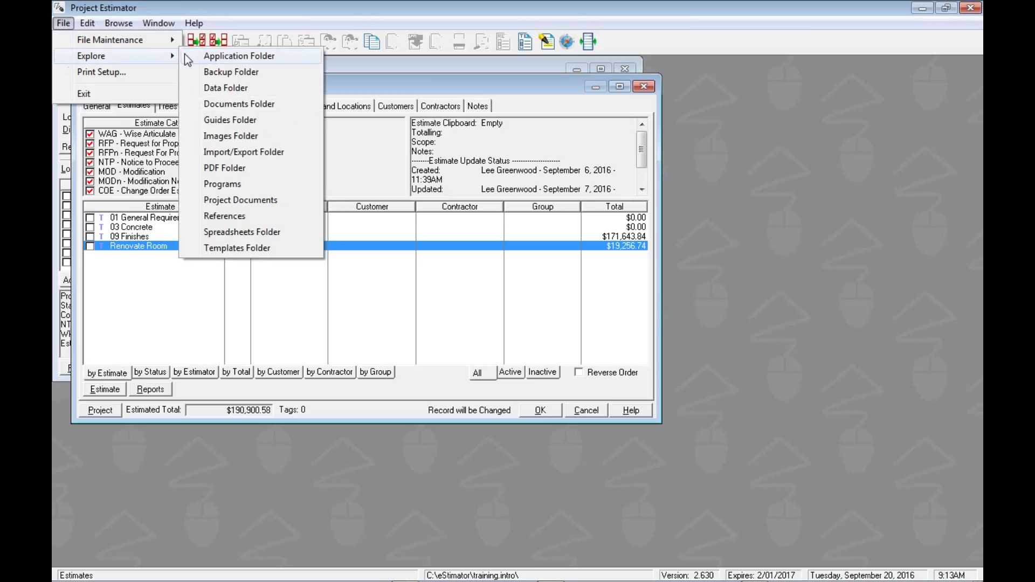
{"action": "left_click", "coordinate": [238, 189]}
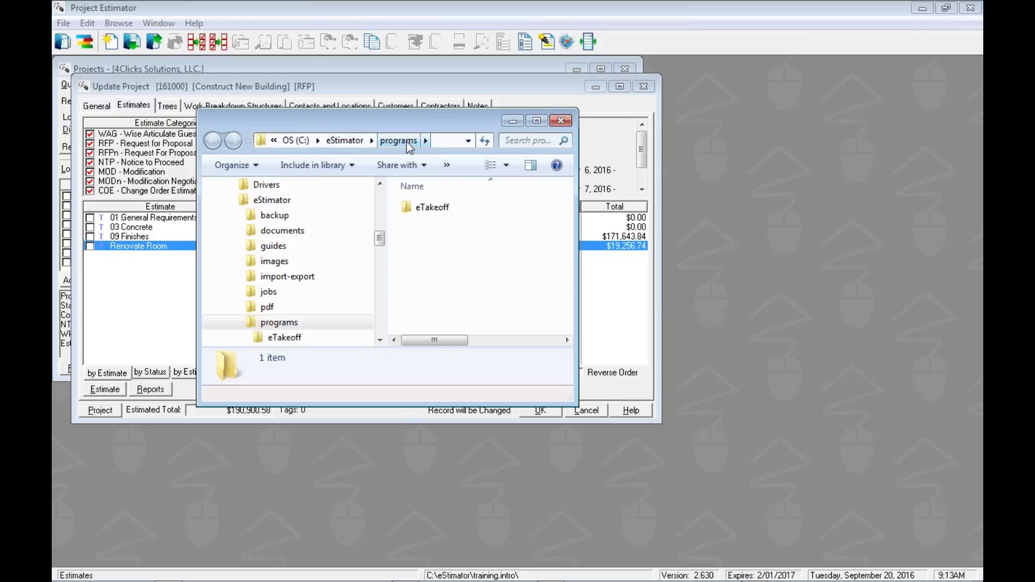
{"action": "double_click", "coordinate": [432, 208]}
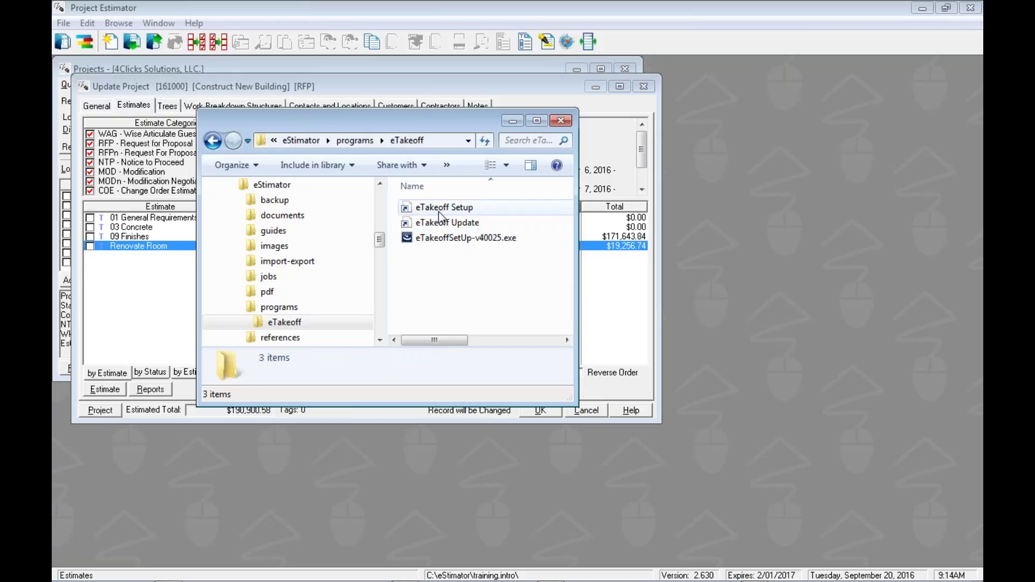
{"action": "mouse_move", "coordinate": [440, 211]}
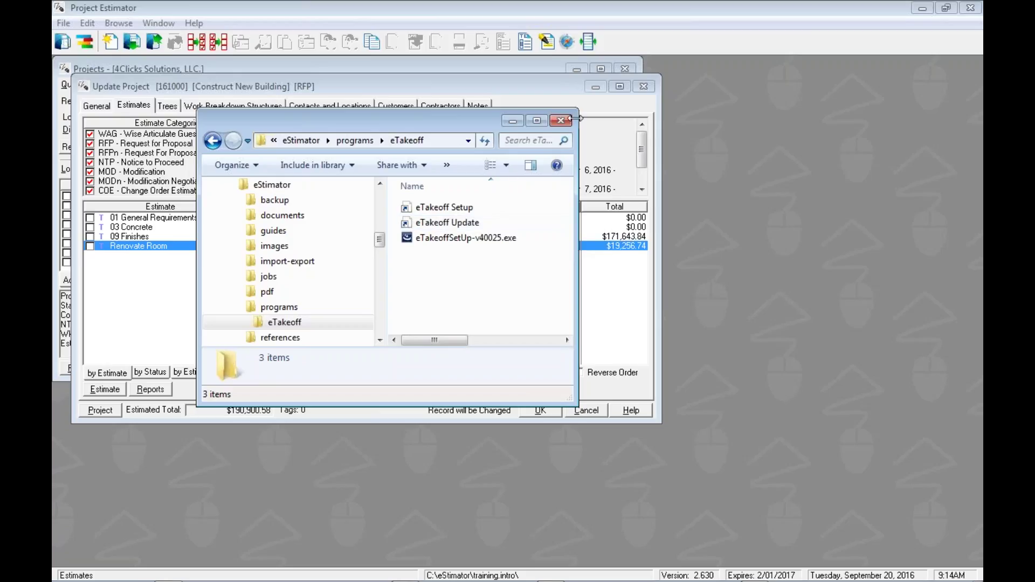
- Close the eTakeoff folder and view the Installation Guide and e4Clicks eTakeoff reference documents
{"action": "left_click", "coordinate": [559, 120]}
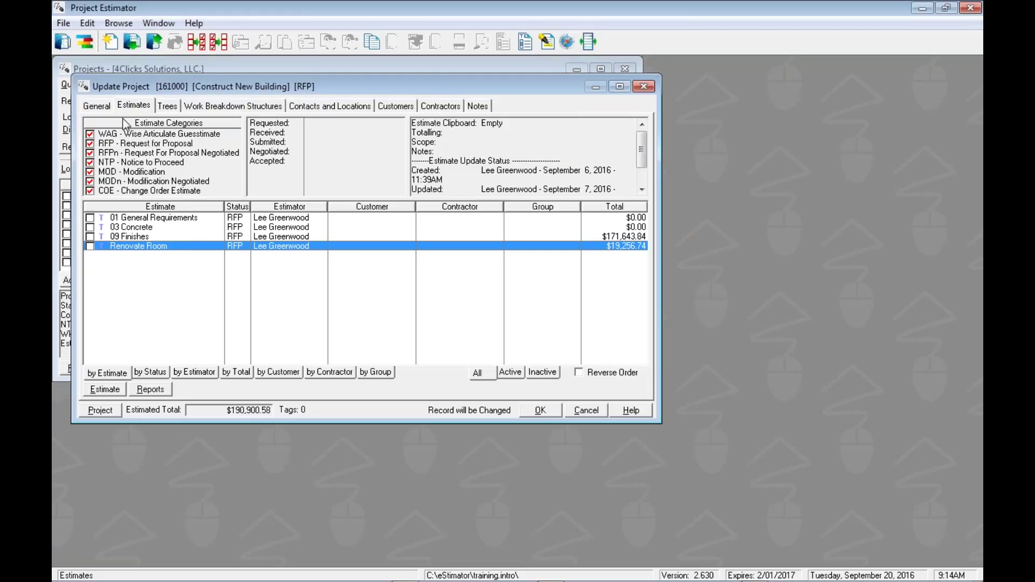
{"action": "left_click", "coordinate": [64, 23]}
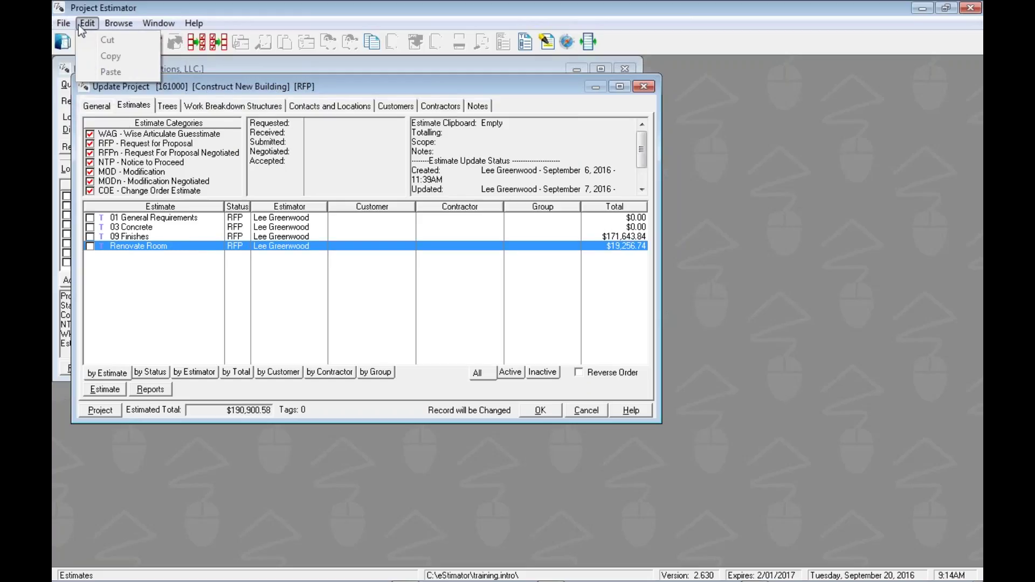
{"action": "mouse_move", "coordinate": [117, 28]}
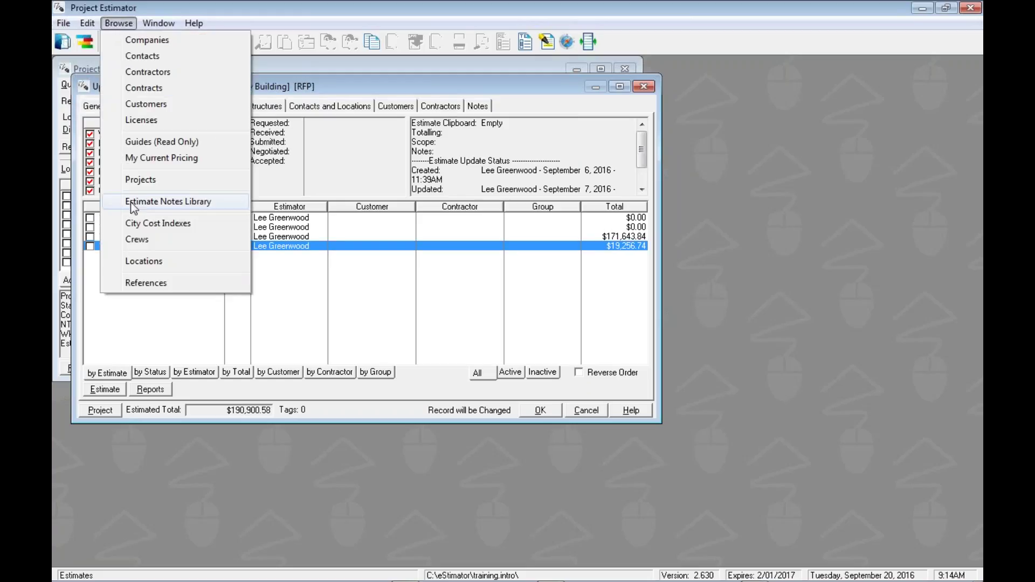
{"action": "left_click", "coordinate": [129, 283]}
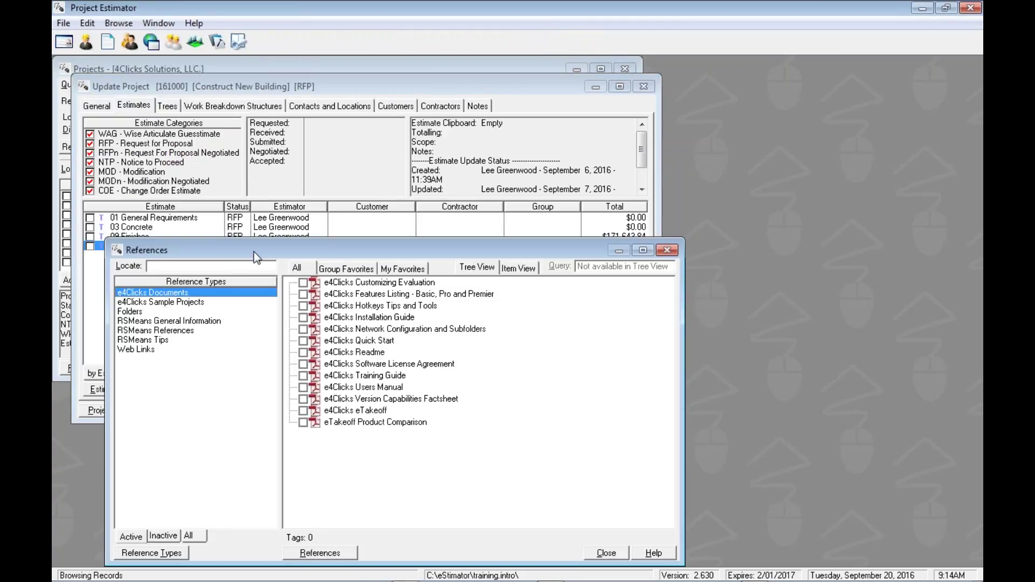
{"action": "left_click", "coordinate": [344, 318]}
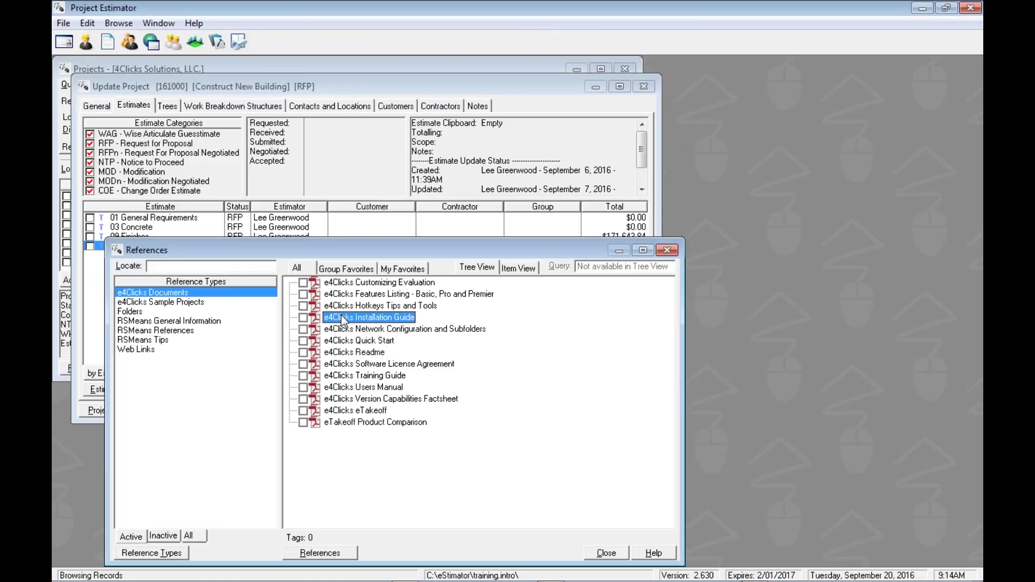
{"action": "left_click", "coordinate": [346, 411]}
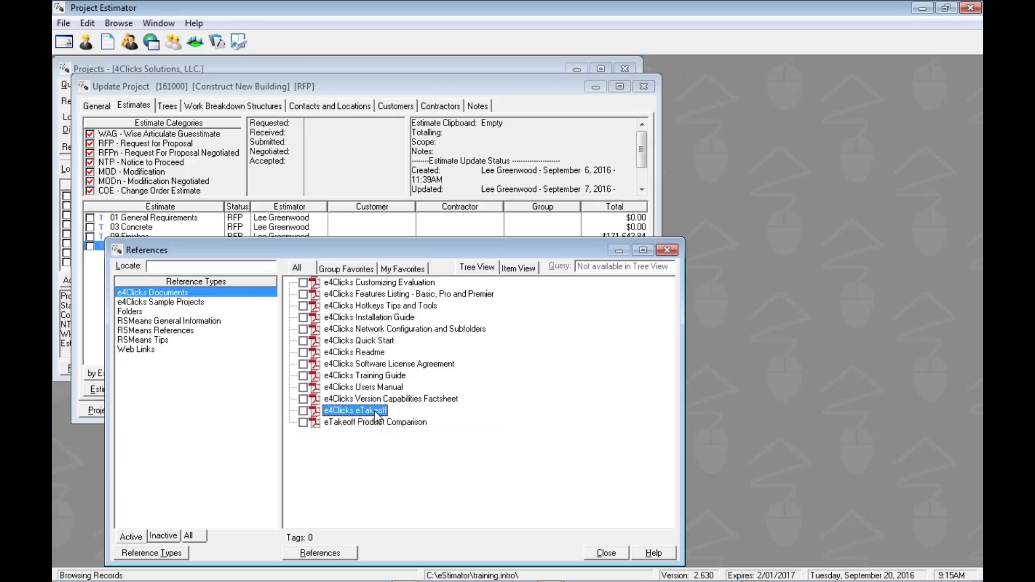
- Close the References window, reopen it, then close it to return to the Estimates tab
{"action": "key", "text": "Escape"}
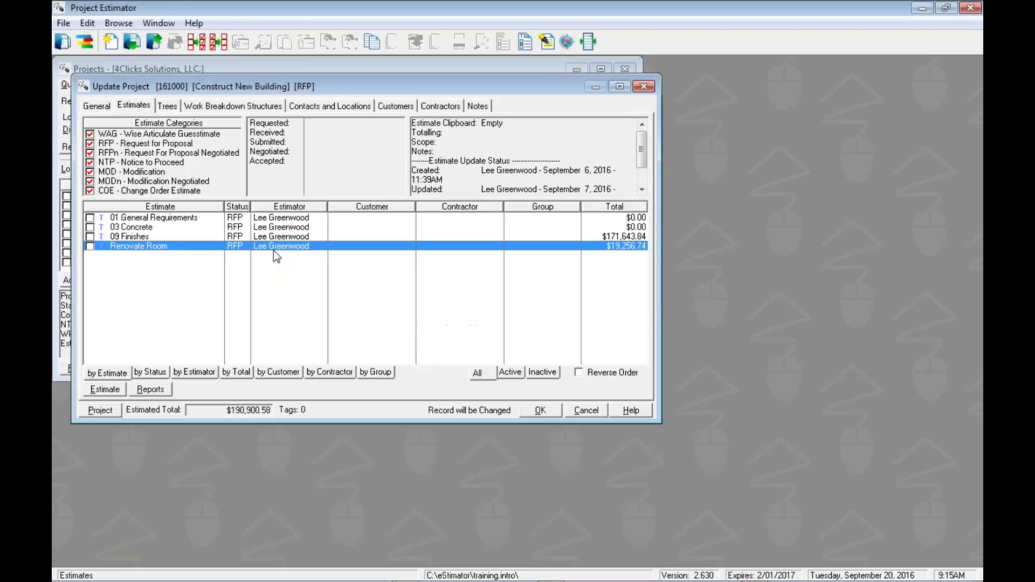
{"action": "left_click", "coordinate": [118, 23]}
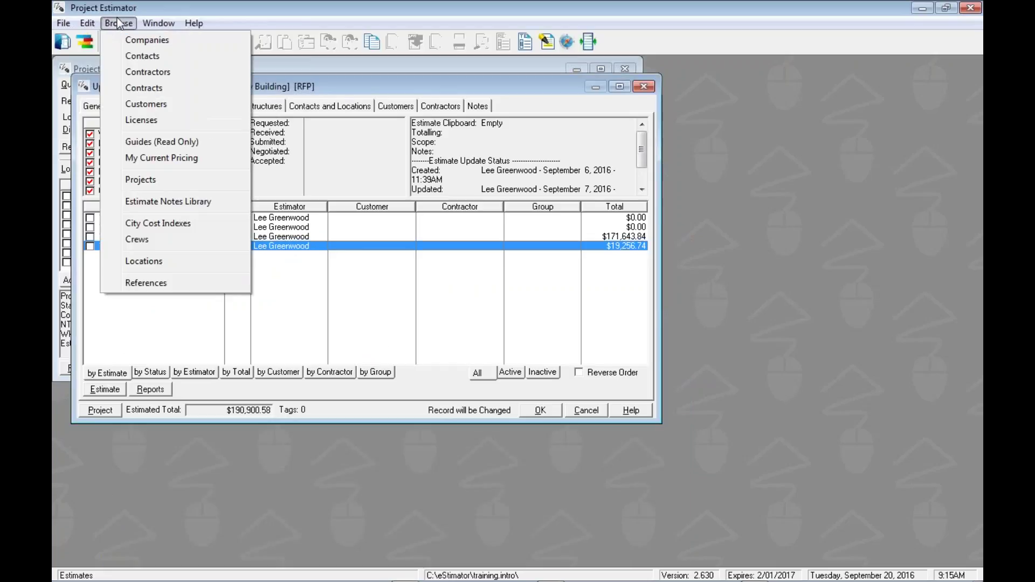
{"action": "left_click", "coordinate": [147, 281]}
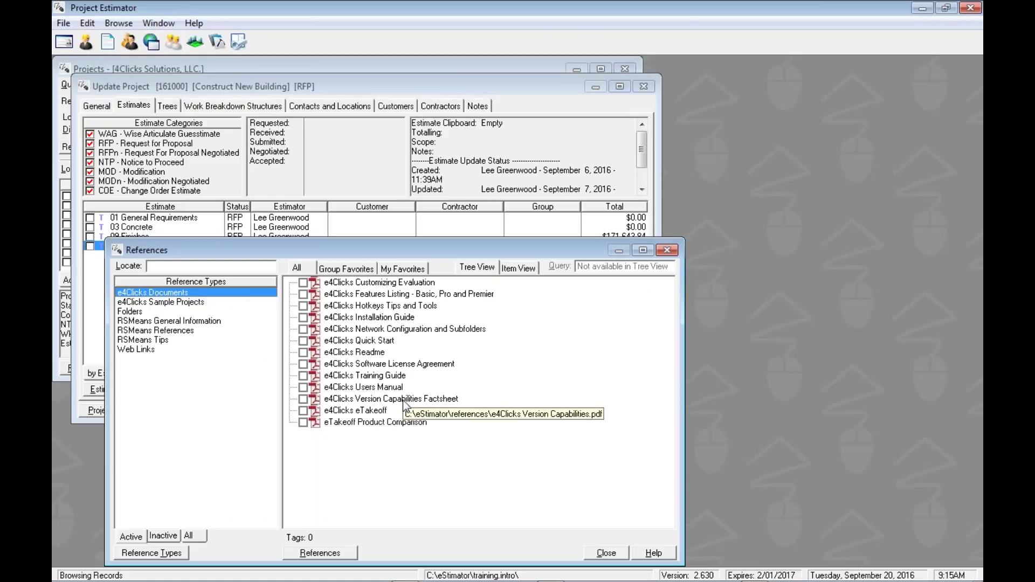
{"action": "left_click", "coordinate": [668, 252]}
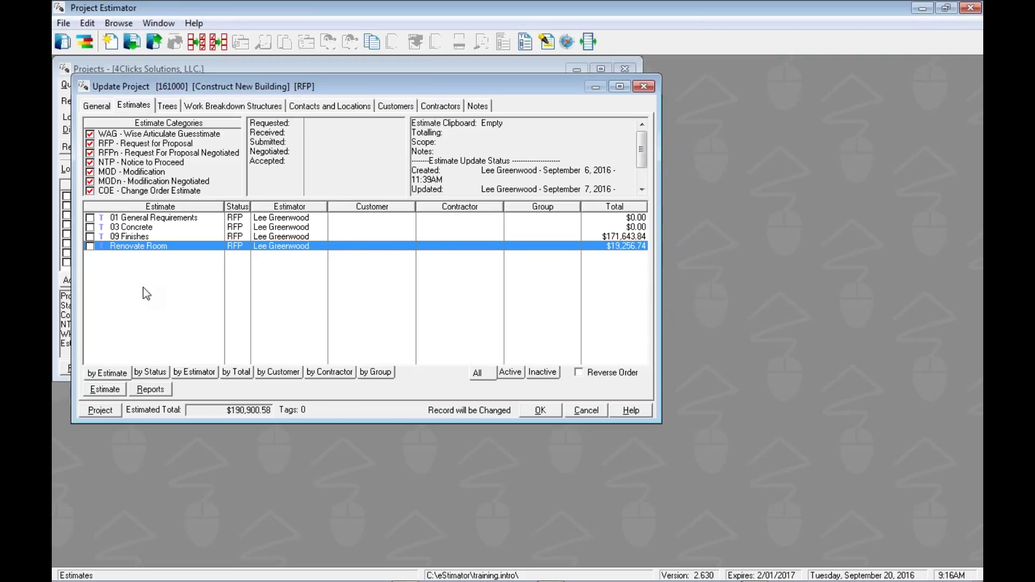
- Duplicate Renovate Room as 'Renovate Staff Area' ($19,256.74) and open its line items
{"action": "key", "text": "ctrl+c"}
{"action": "key", "text": "ctrl+v"}
{"action": "key", "text": "End"}
{"action": "key", "text": "ctrl+shift+Left"}
{"action": "type", "text": "Staff Area"}
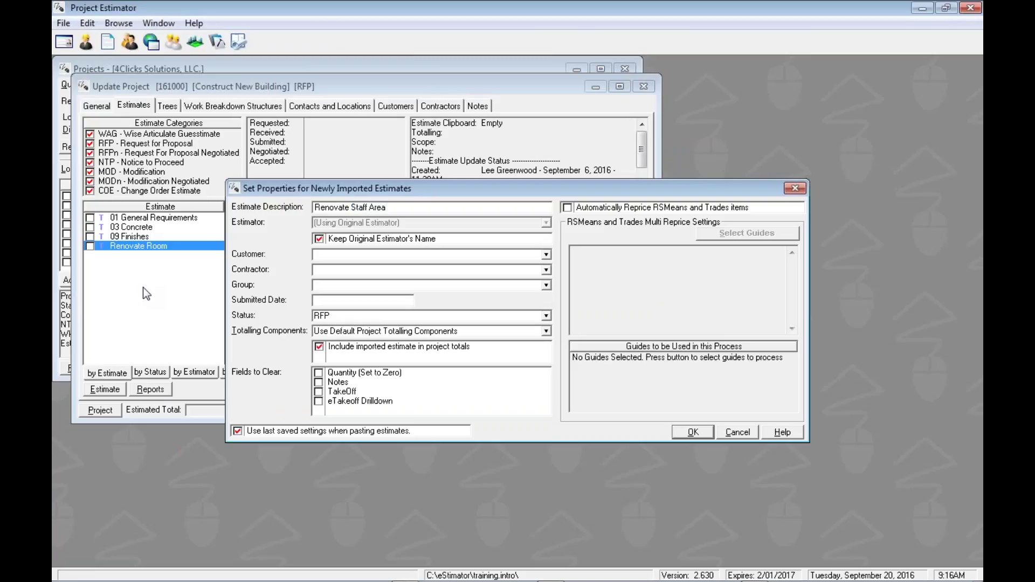
{"action": "key", "text": "Return"}
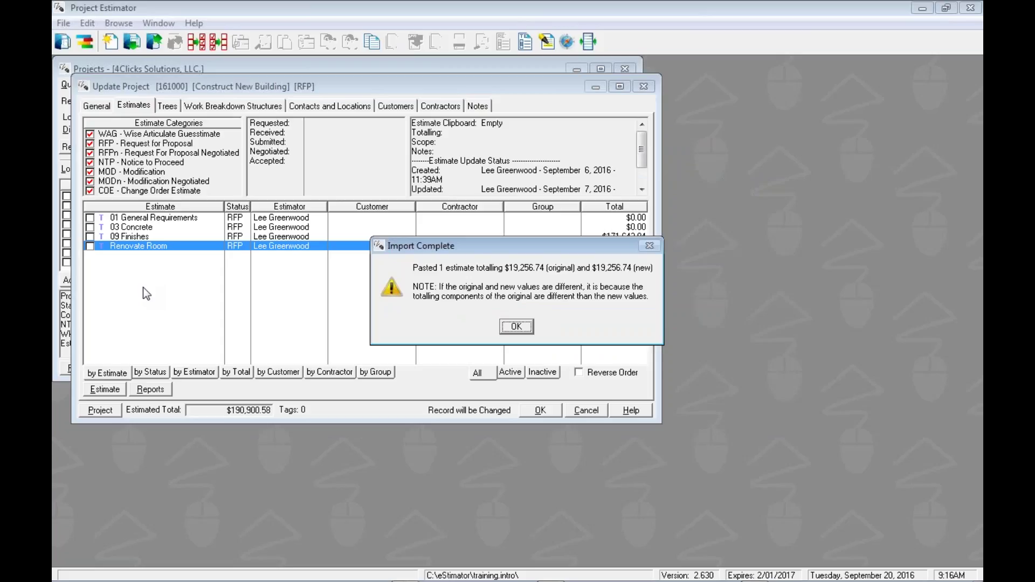
{"action": "key", "text": "Return"}
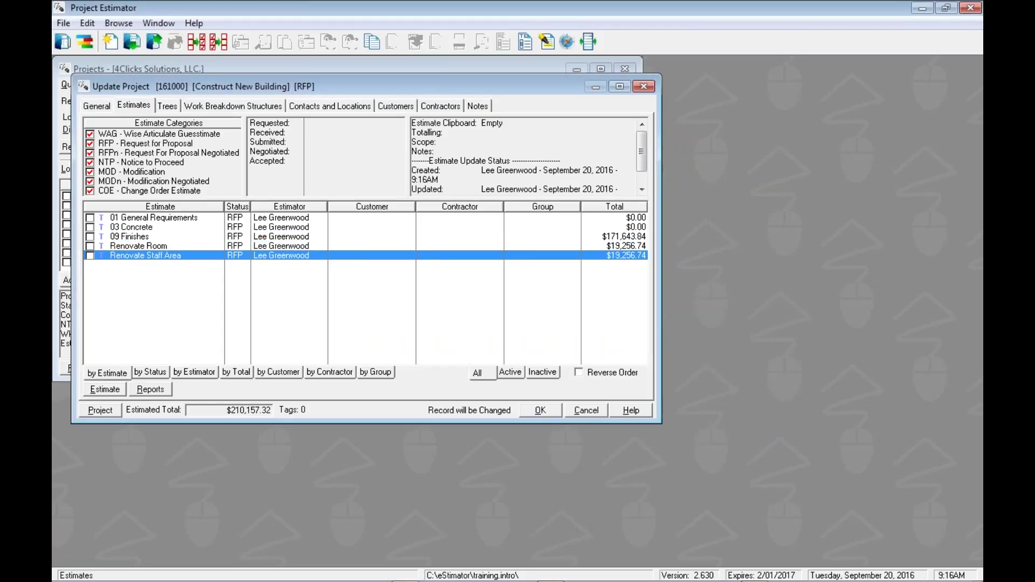
{"action": "key", "text": "Return"}
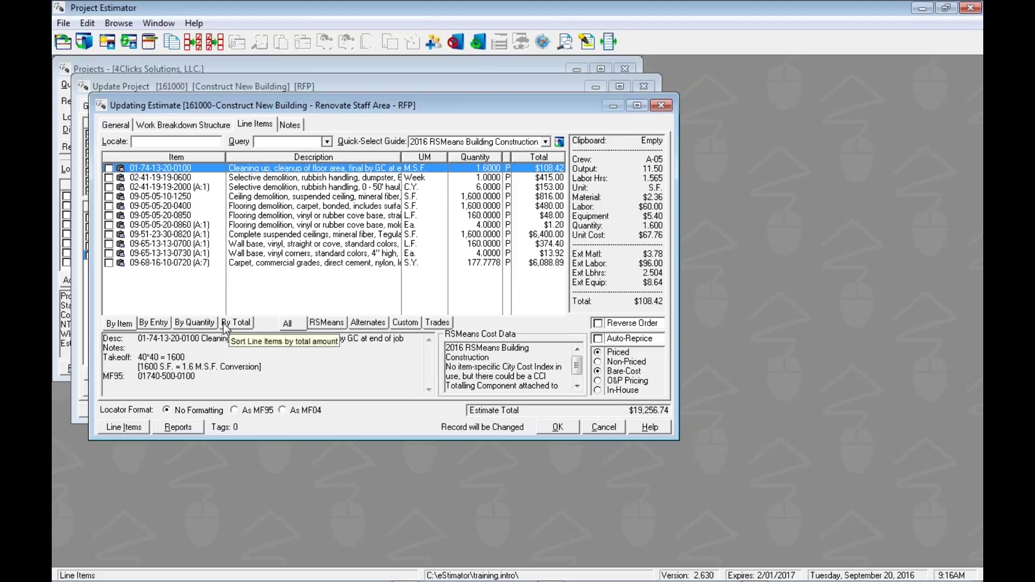
- Batch-clear Quantity, Notes and Takeoff on all 11 tagged line items, zeroing the total
{"action": "key", "text": "ctrl+a"}
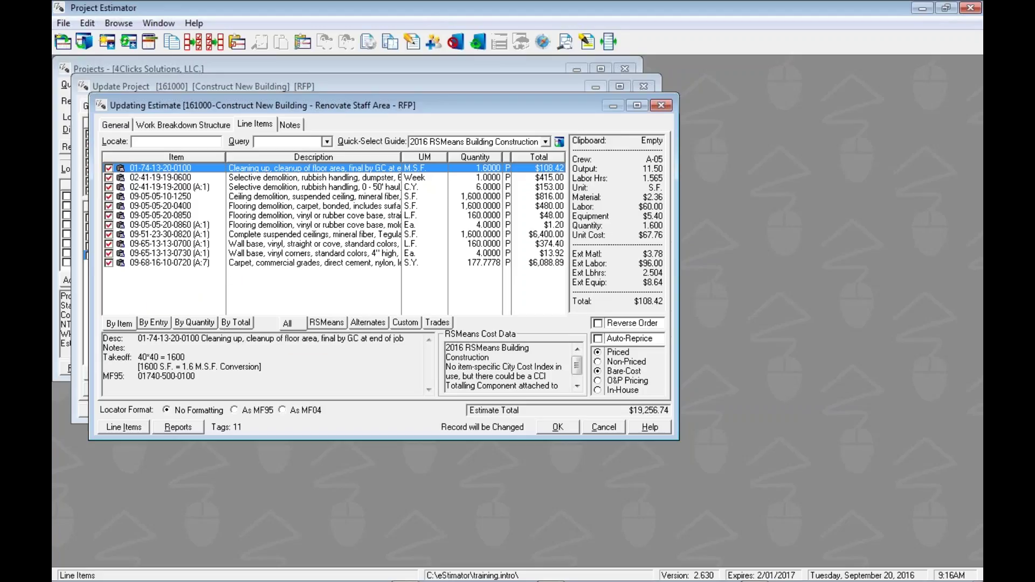
{"action": "right_click", "coordinate": [136, 167]}
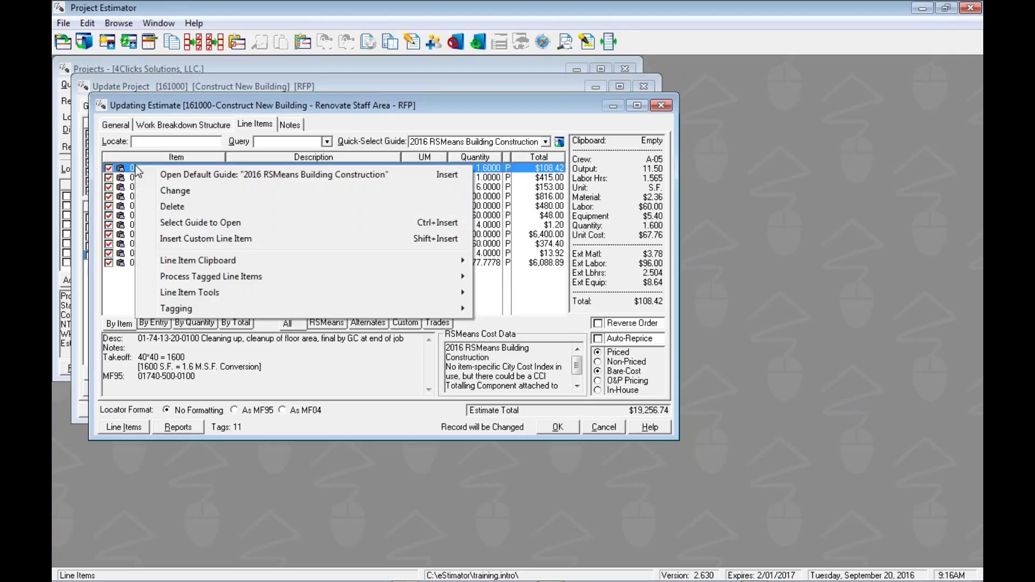
{"action": "mouse_move", "coordinate": [177, 281]}
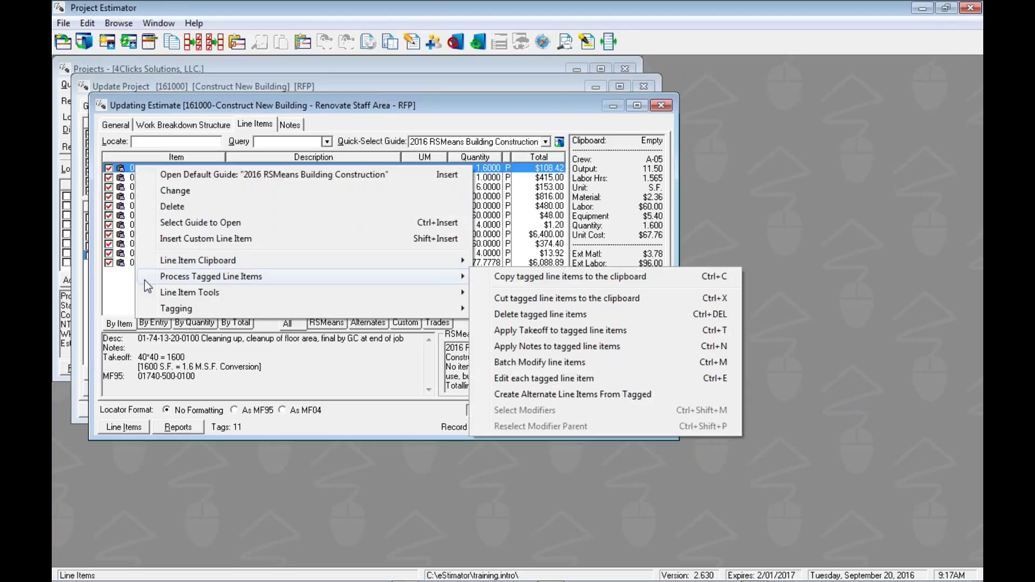
{"action": "left_click", "coordinate": [535, 363]}
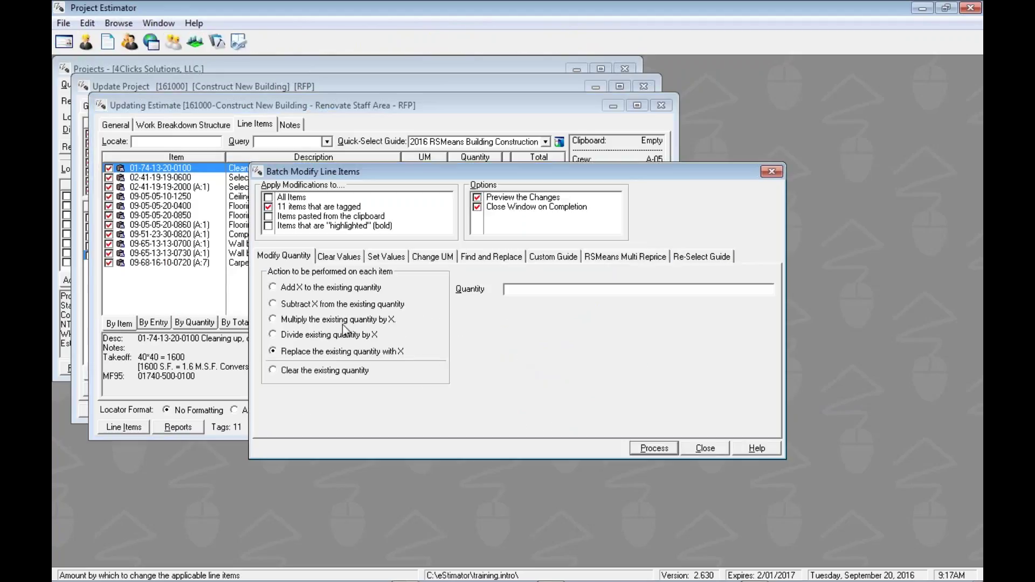
{"action": "left_click", "coordinate": [329, 257]}
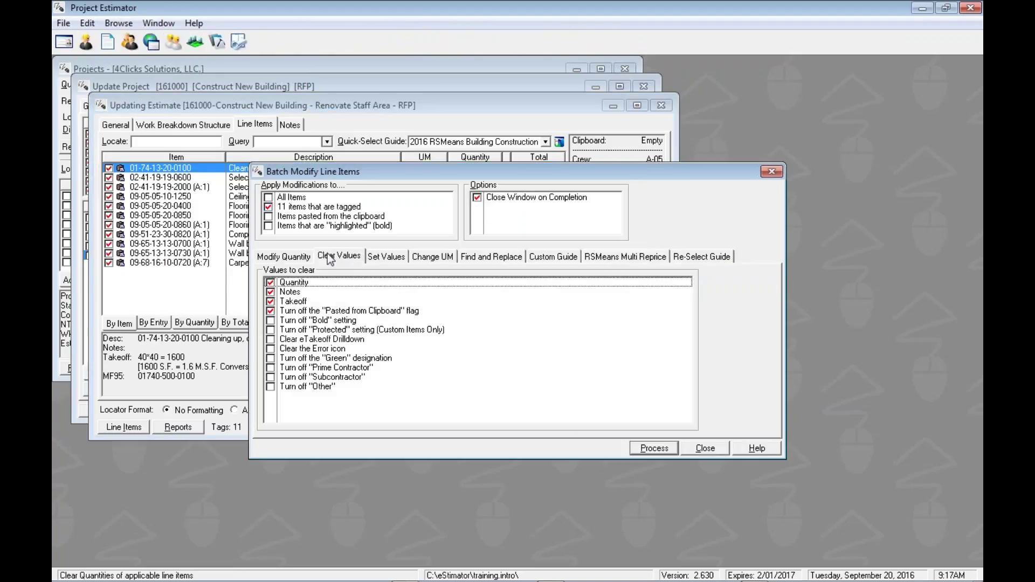
{"action": "left_click", "coordinate": [653, 448]}
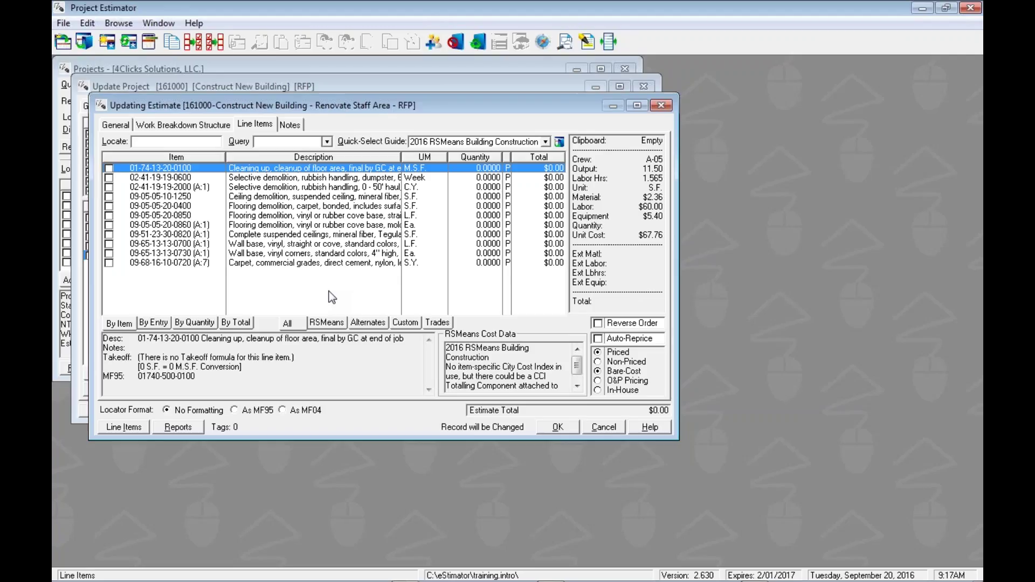
{"action": "key", "text": "Down"}
{"action": "key", "text": "Down"}
{"action": "key", "text": "Down"}
{"action": "key", "text": "Down"}
{"action": "key", "text": "Down"}
{"action": "key", "text": "Down"}
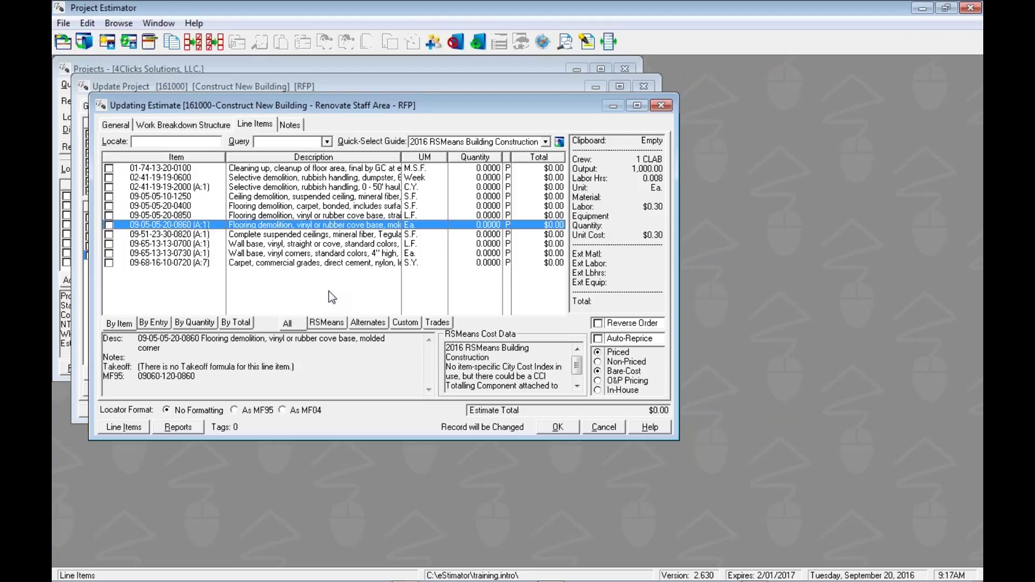
{"action": "key", "text": "Down"}
{"action": "key", "text": "Down"}
{"action": "key", "text": "Down"}
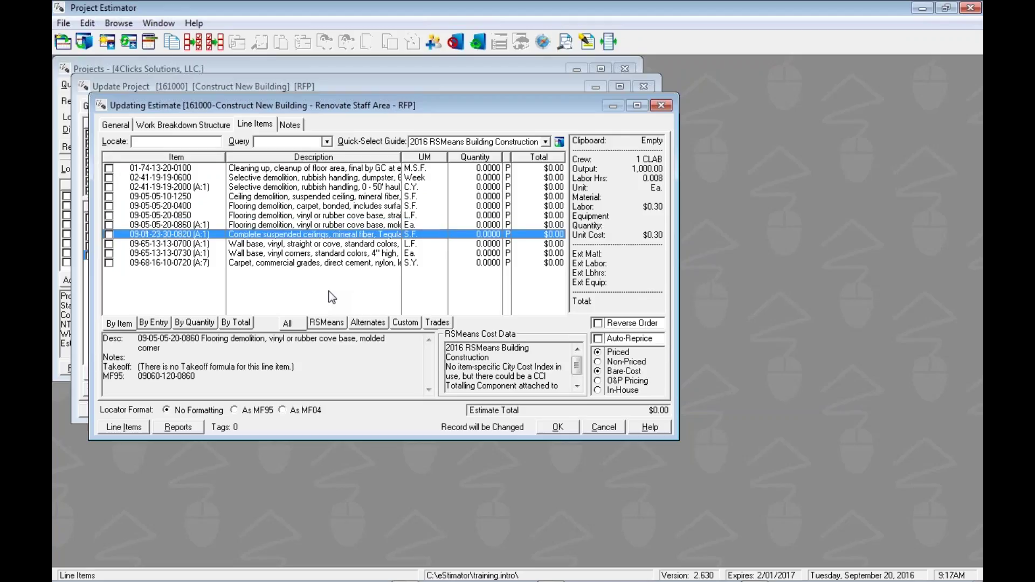
{"action": "key", "text": "Up"}
{"action": "key", "text": "Up"}
{"action": "key", "text": "Up"}
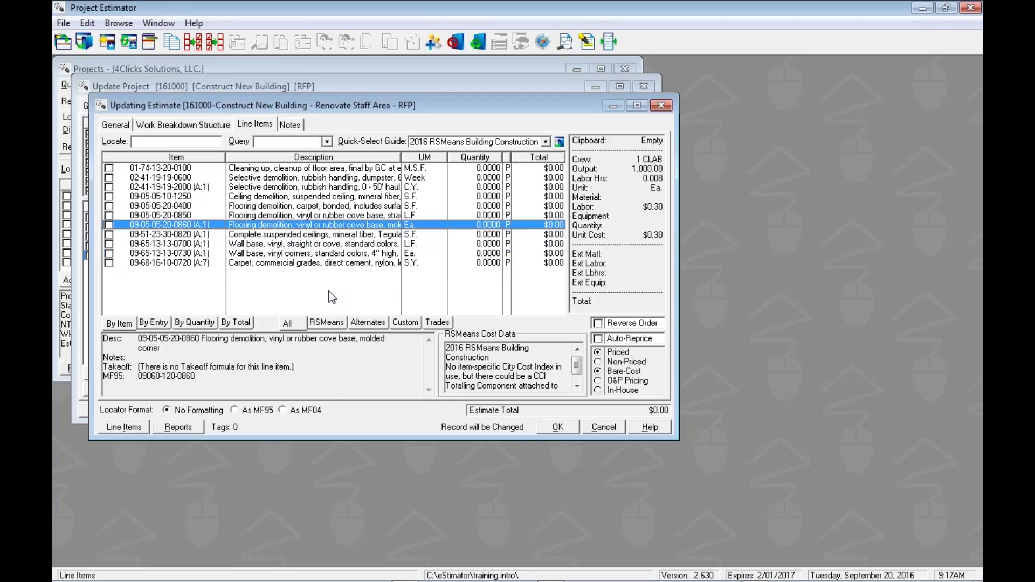
{"action": "key", "text": "Return"}
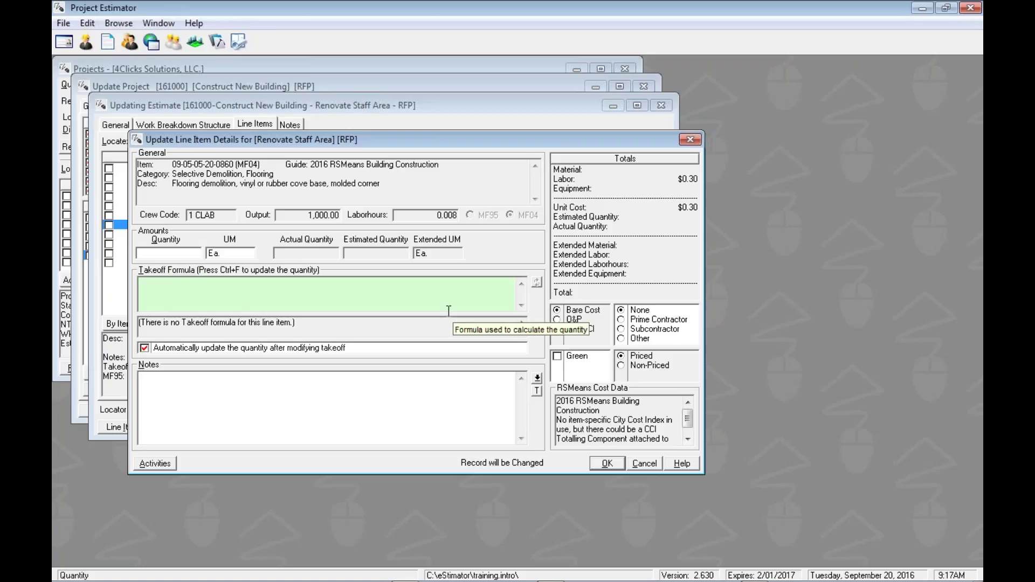
{"action": "right_click", "coordinate": [175, 254]}
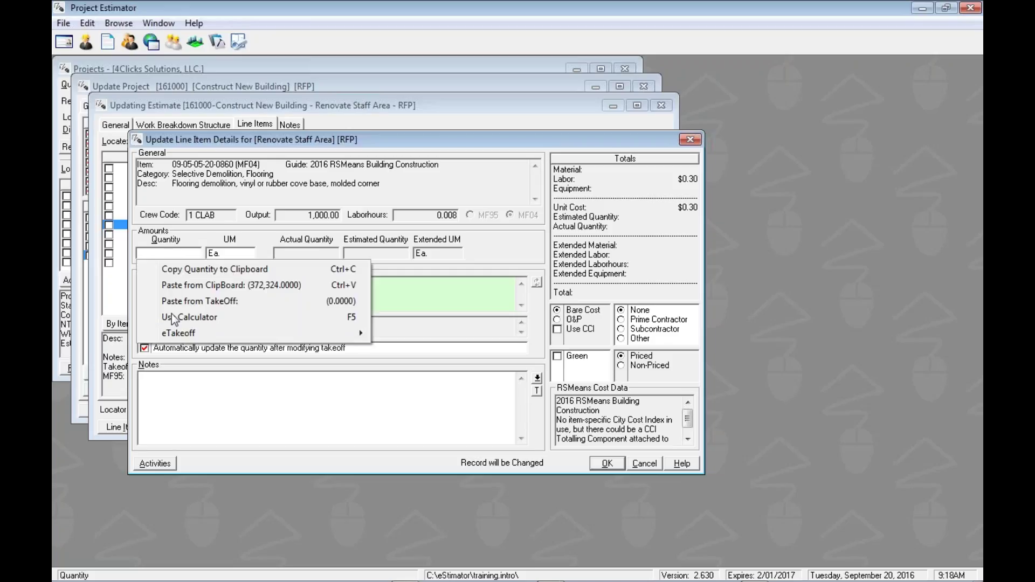
{"action": "mouse_move", "coordinate": [168, 333]}
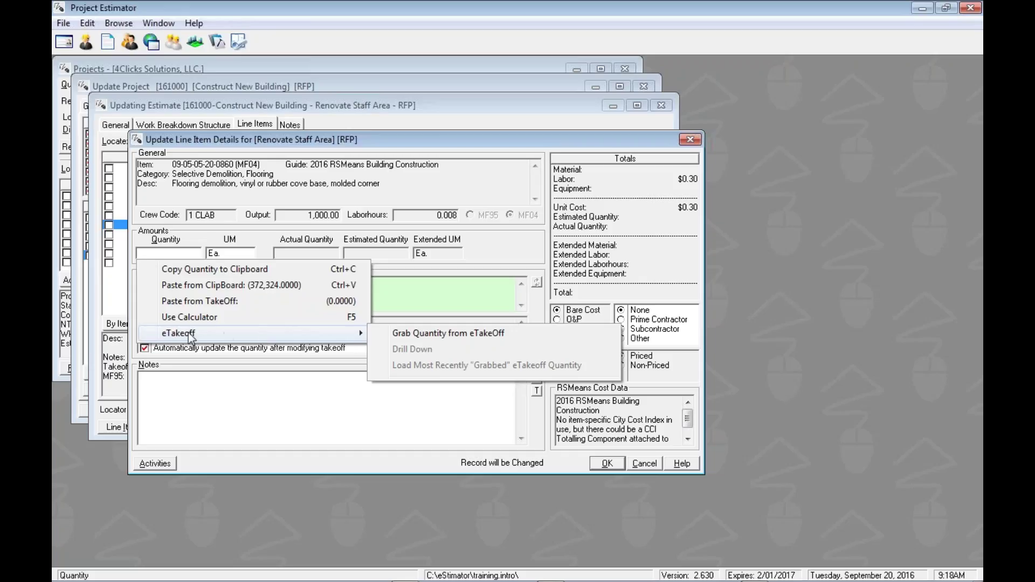
{"action": "left_click", "coordinate": [487, 333]}
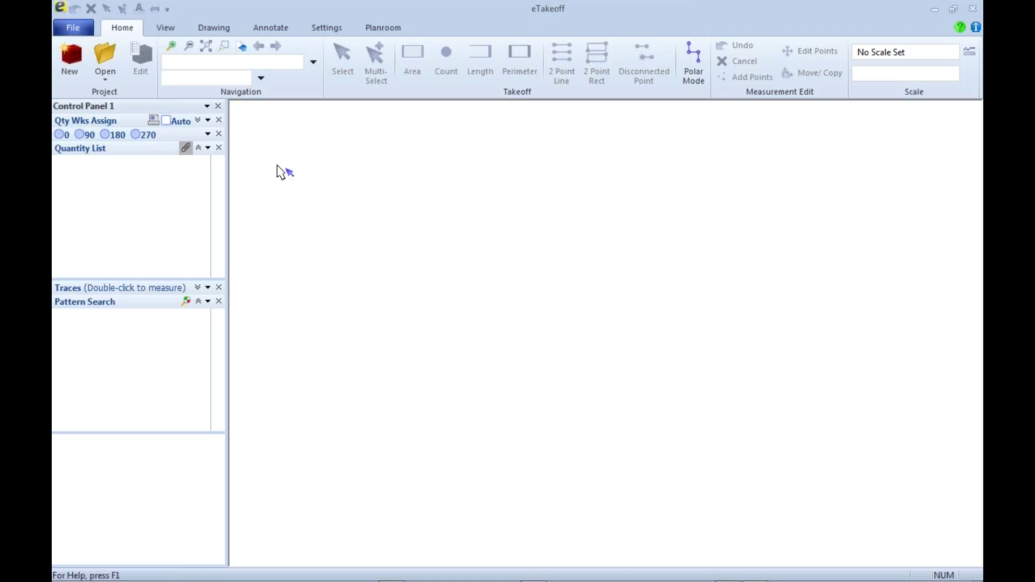
- Open the Training Class project from eTakeoff's project list
{"action": "left_click", "coordinate": [116, 76]}
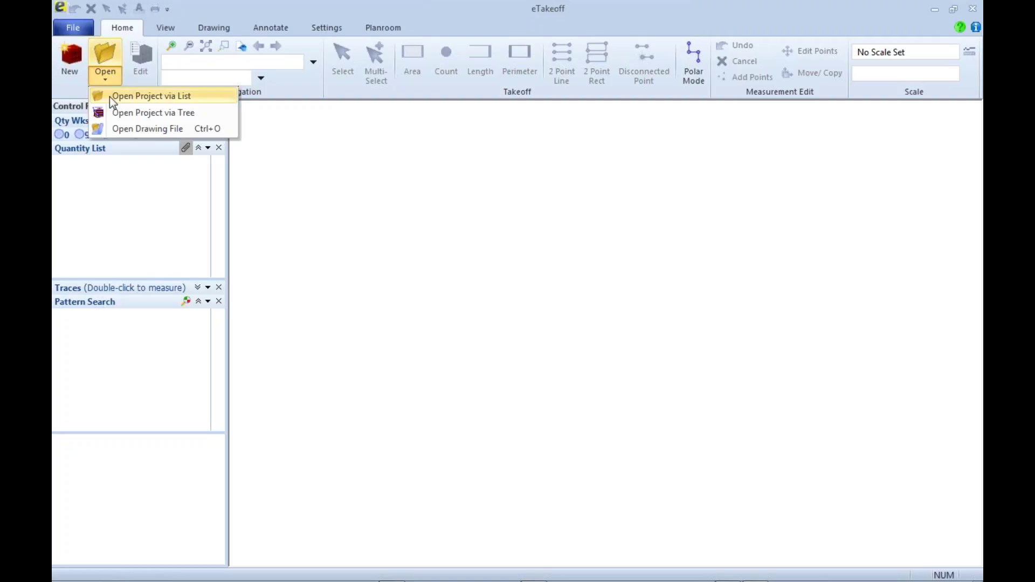
{"action": "left_click", "coordinate": [110, 98]}
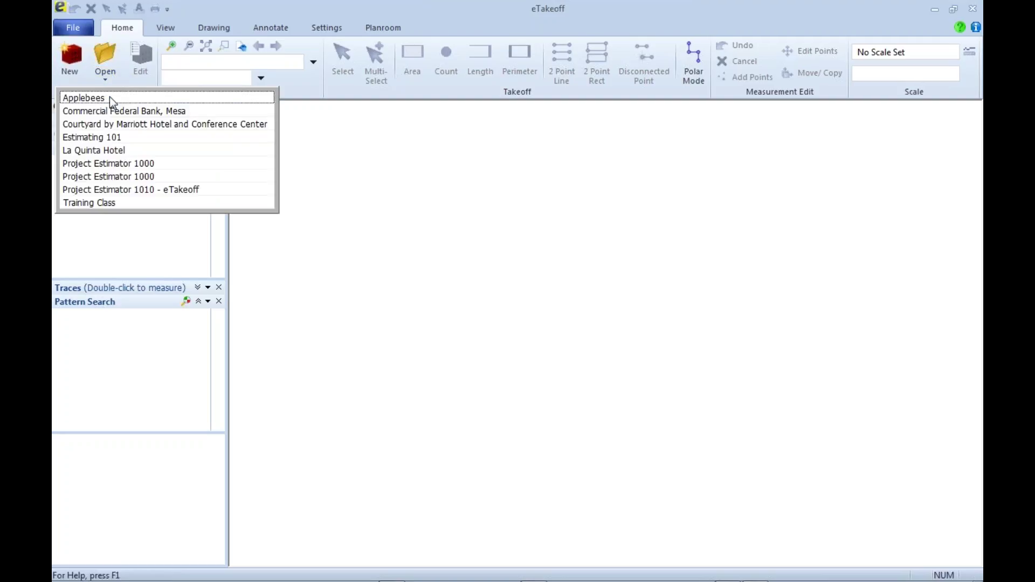
{"action": "double_click", "coordinate": [110, 204]}
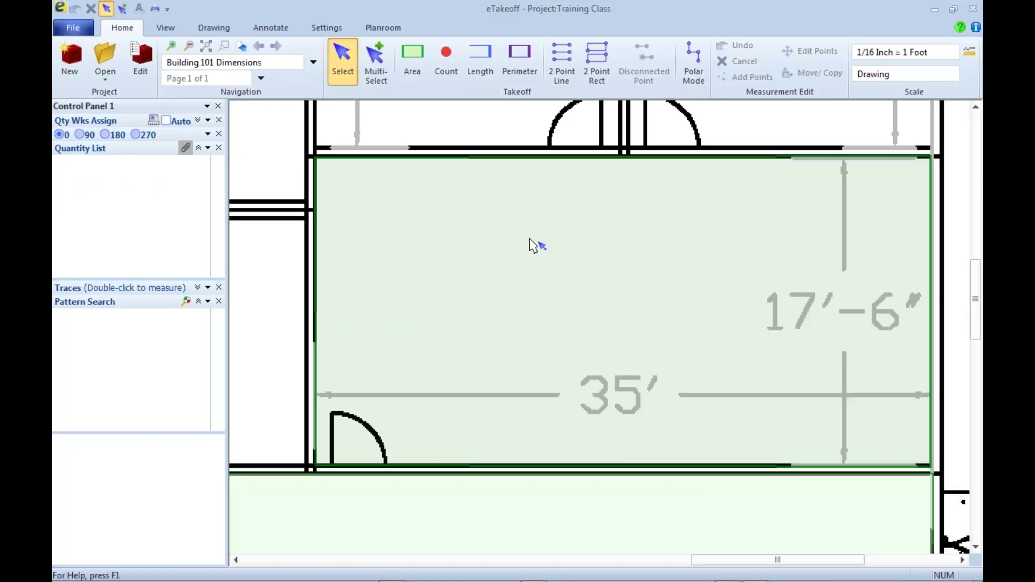
- Delete the room's existing area takeoff and zoom to fit the whole floor plan
{"action": "left_click", "coordinate": [526, 289]}
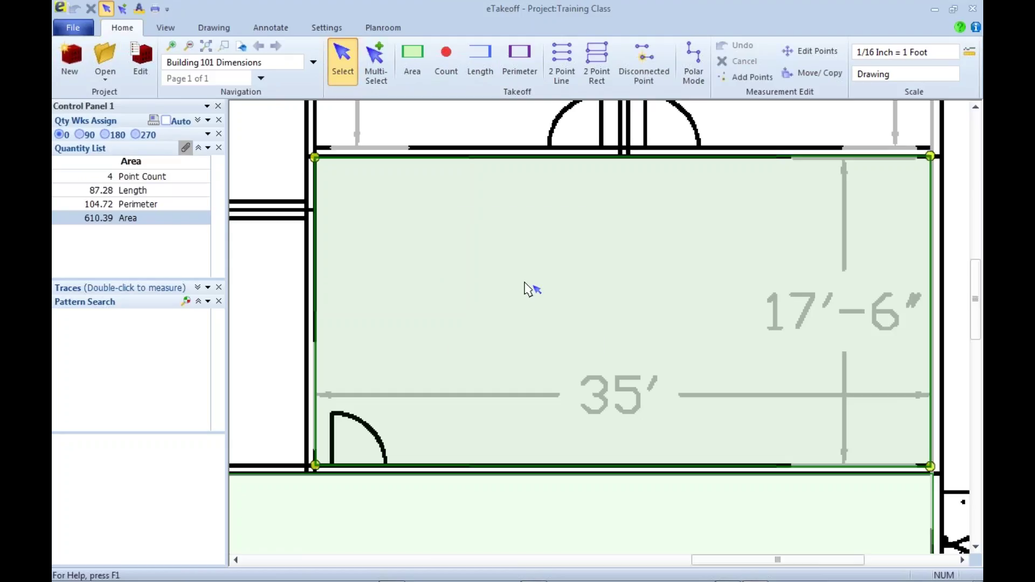
{"action": "mouse_move", "coordinate": [526, 303]}
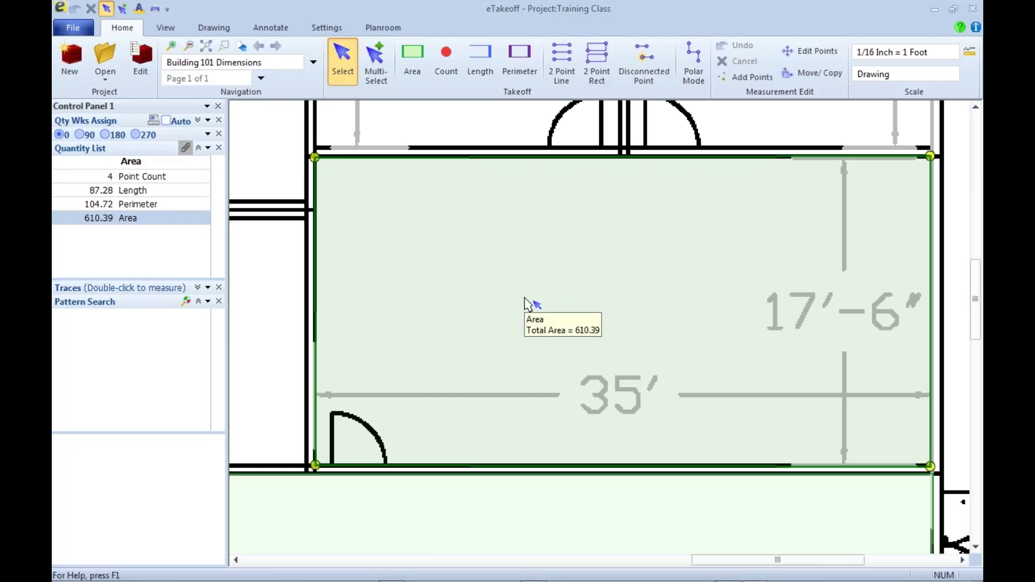
{"action": "key", "text": "Delete"}
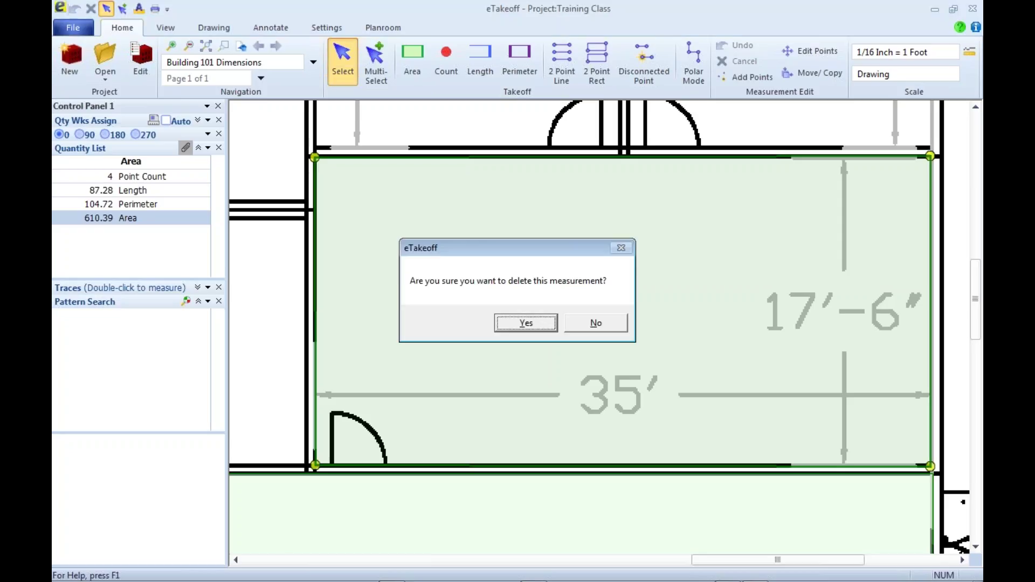
{"action": "left_click", "coordinate": [519, 326]}
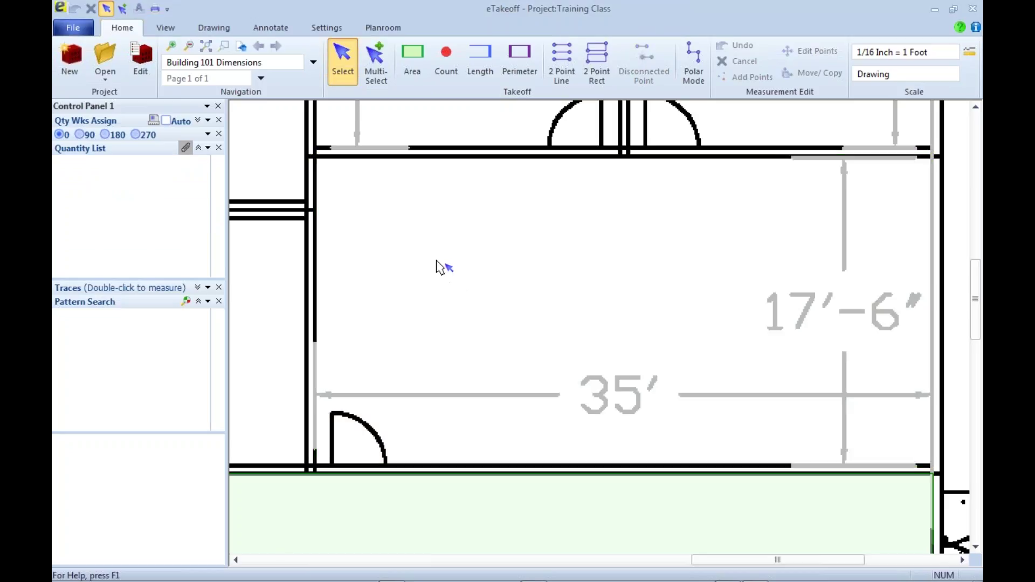
{"action": "left_click", "coordinate": [212, 46]}
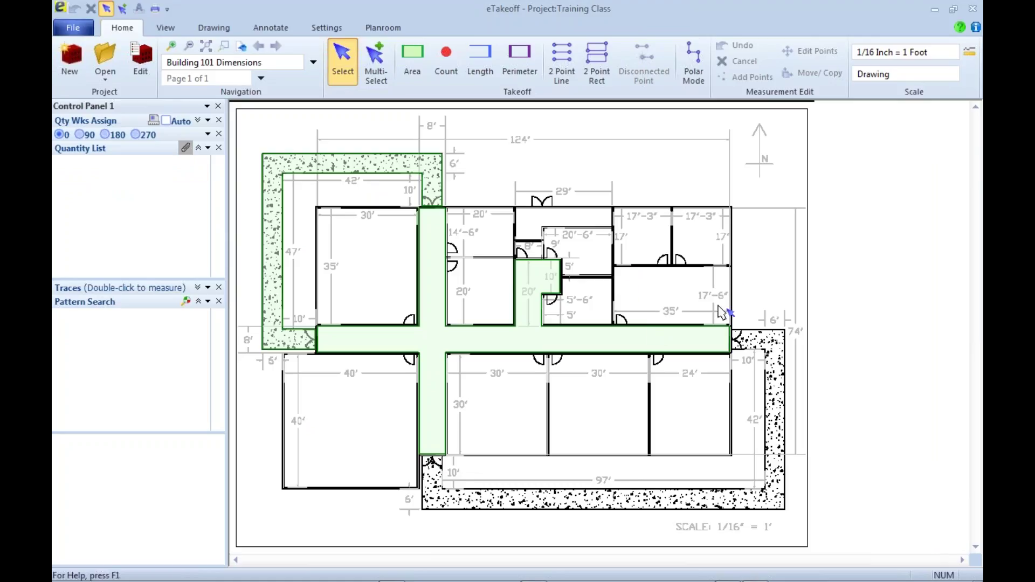
{"action": "left_click", "coordinate": [223, 46]}
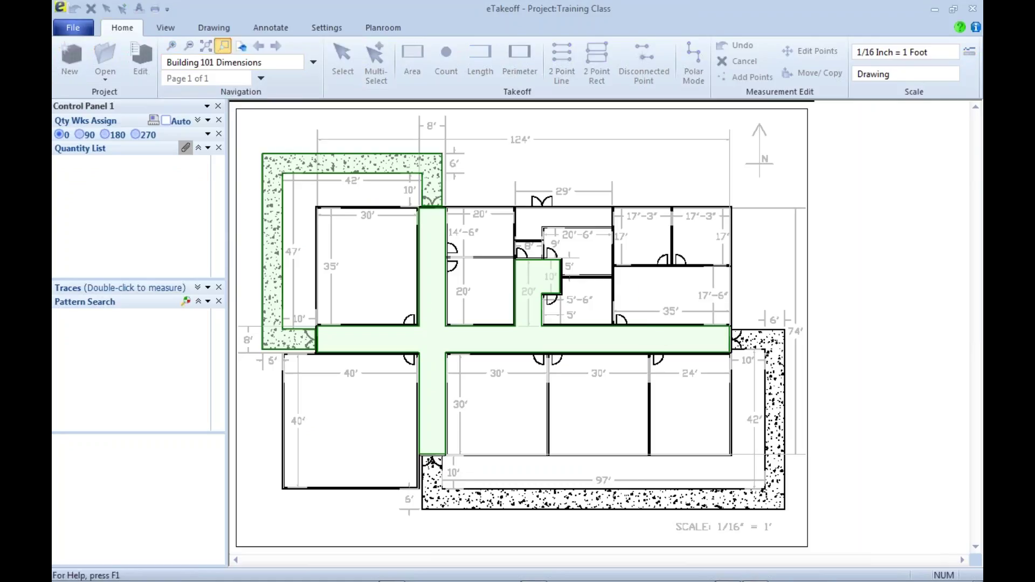
- Trace a four-corner area takeoff around the 35' by 17'-6" room, totalling 612.50
{"action": "left_click_drag", "start_coordinate": [612, 262], "coordinate": [730, 336]}
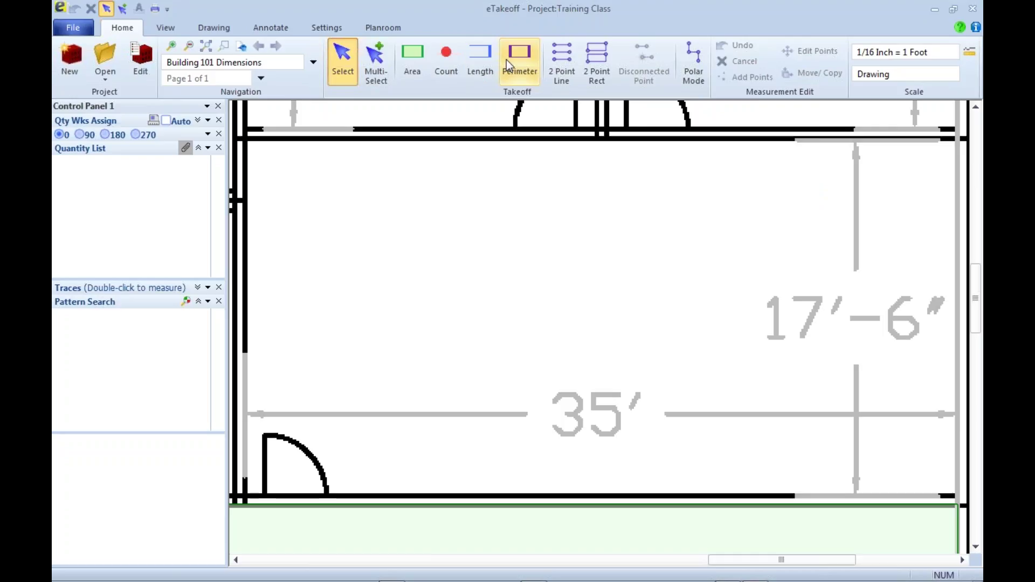
{"action": "left_click", "coordinate": [415, 65]}
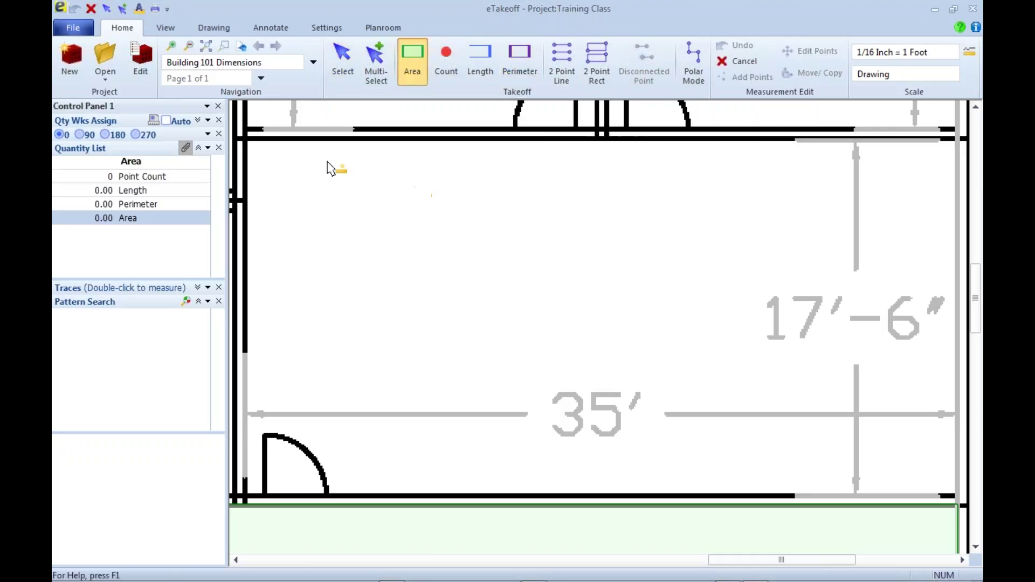
{"action": "left_click", "coordinate": [244, 138]}
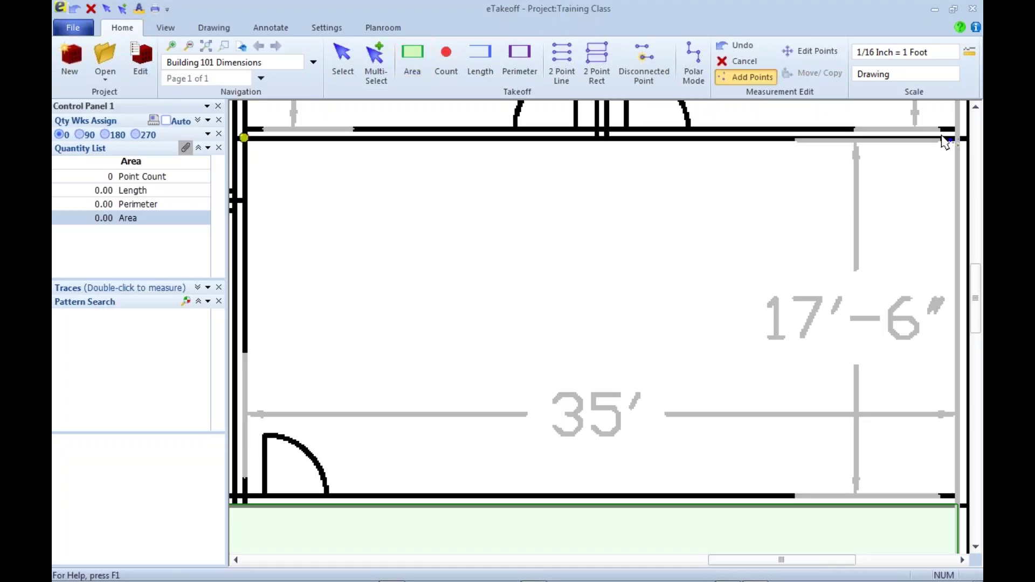
{"action": "left_click", "coordinate": [960, 142]}
{"action": "left_click", "coordinate": [958, 139]}
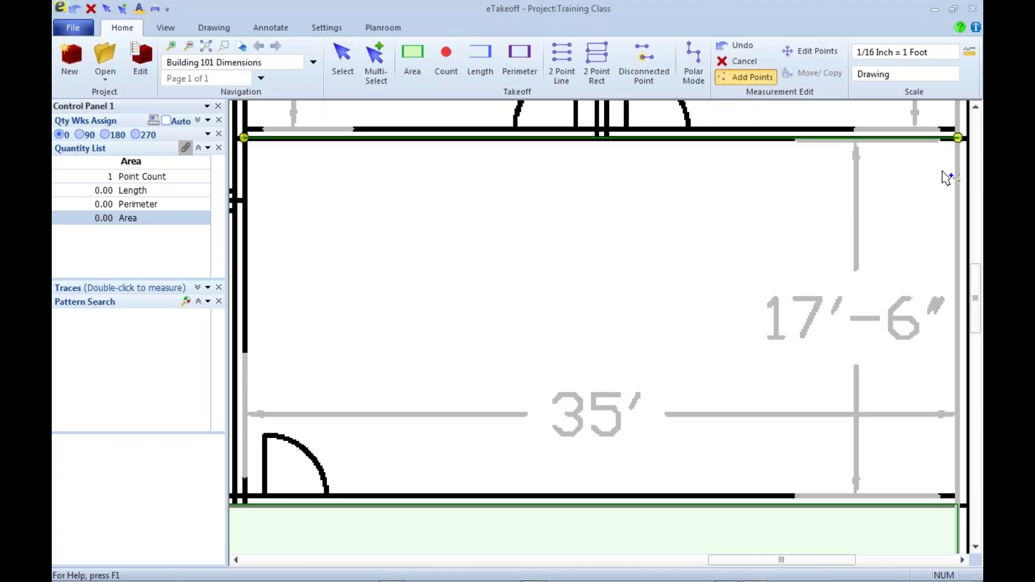
{"action": "left_click", "coordinate": [958, 494]}
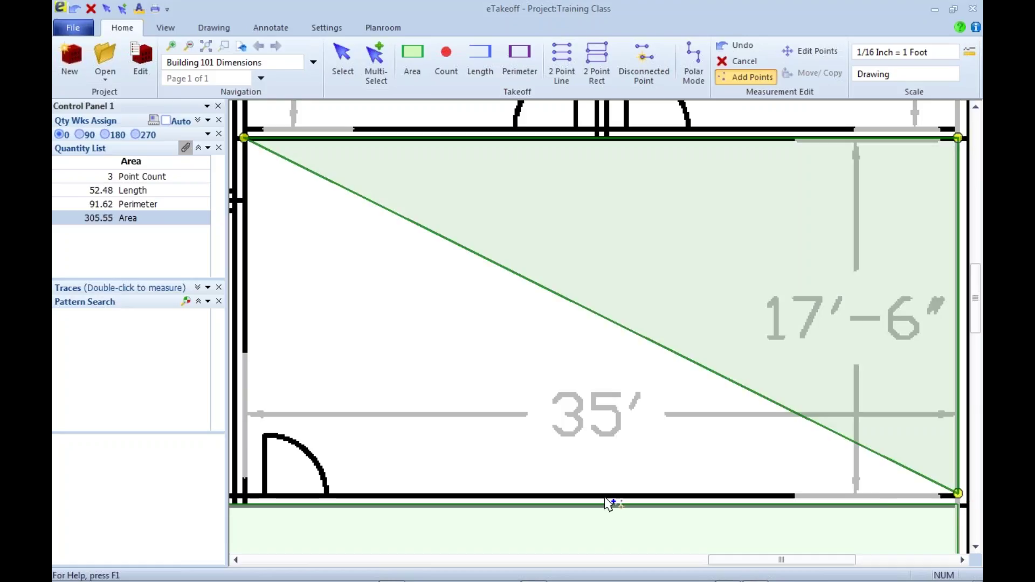
{"action": "left_click", "coordinate": [244, 495]}
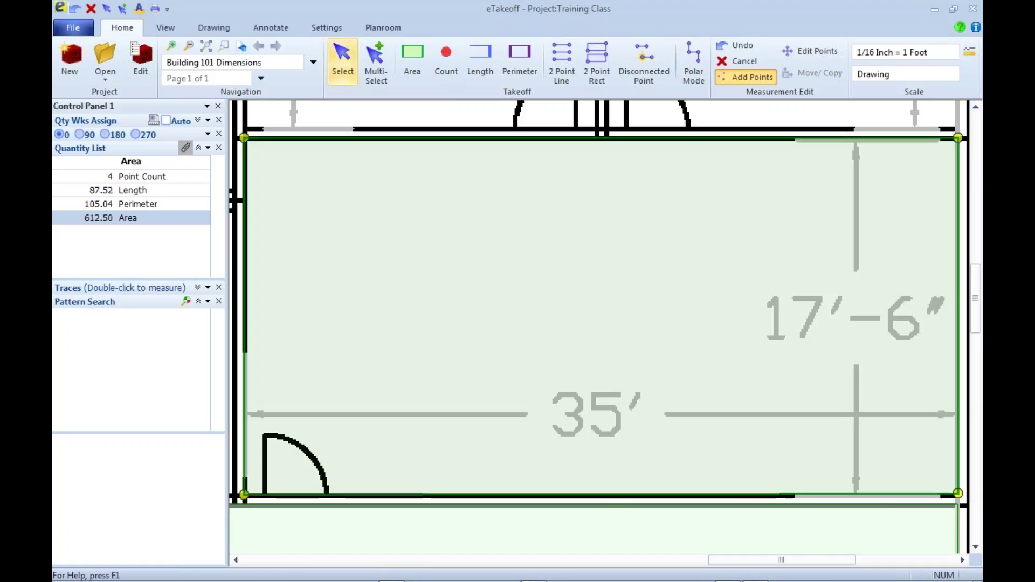
{"action": "left_click", "coordinate": [344, 60]}
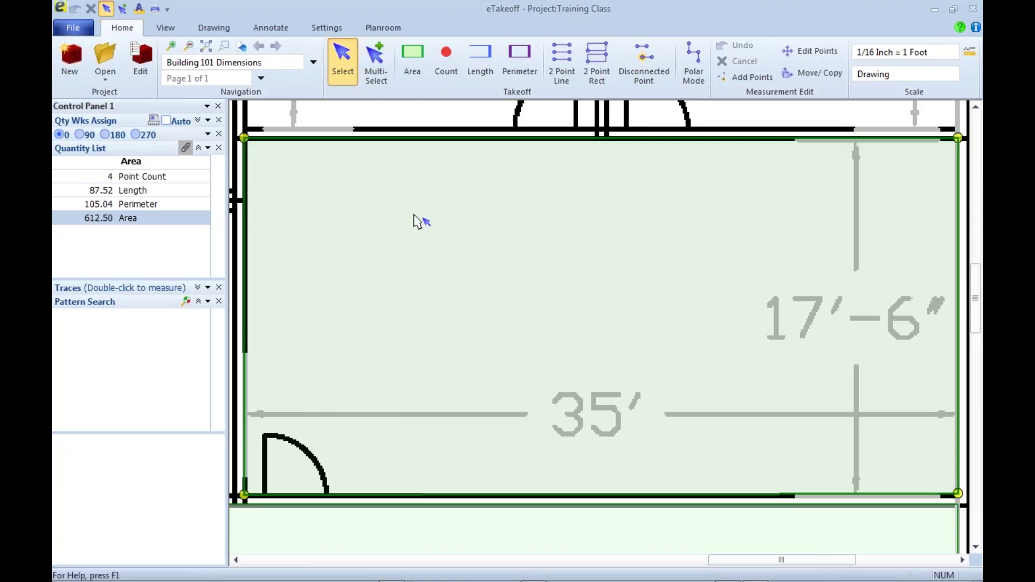
- Return the 612.50 area takeoff to estimating with its quantity
{"action": "mouse_move", "coordinate": [416, 221]}
{"action": "mouse_move", "coordinate": [552, 227]}
{"action": "right_click", "coordinate": [517, 230]}
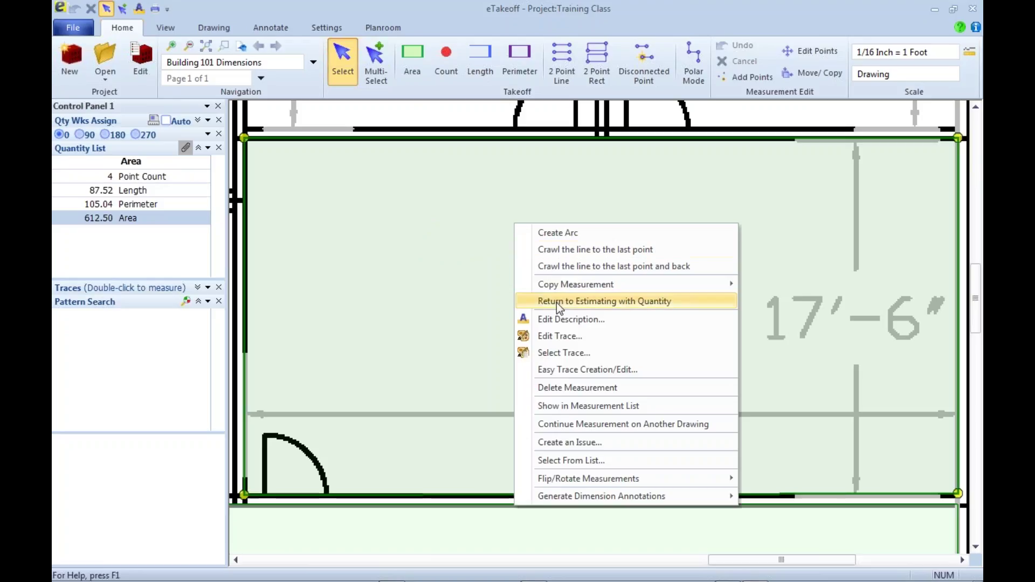
{"action": "left_click", "coordinate": [661, 306]}
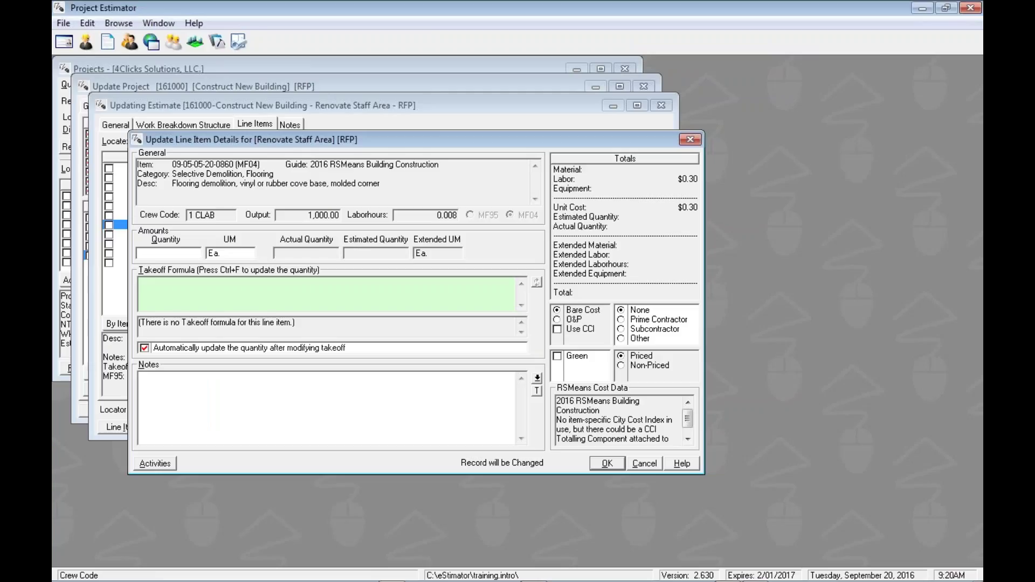
{"action": "right_click", "coordinate": [172, 253]}
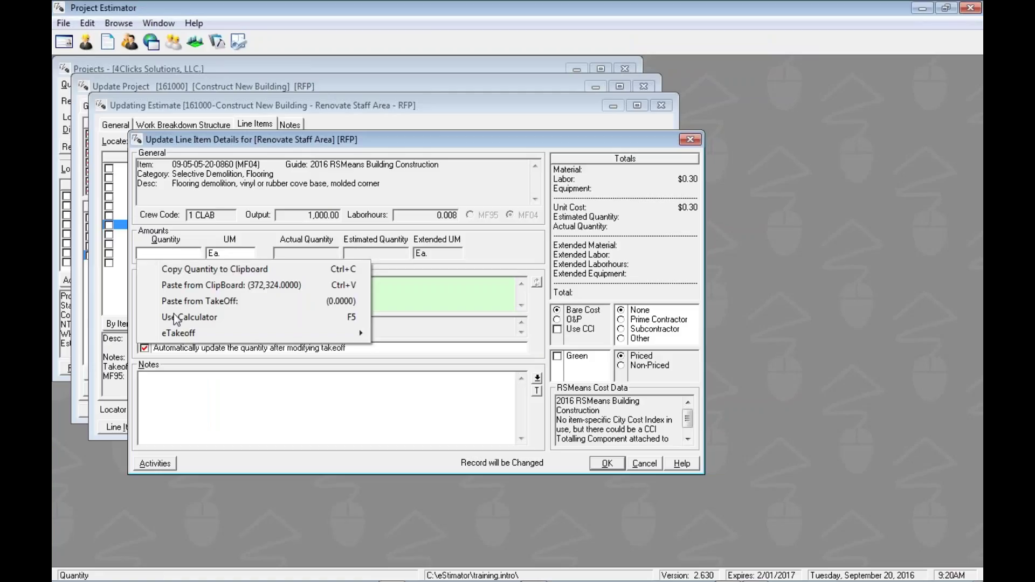
{"action": "mouse_move", "coordinate": [175, 335]}
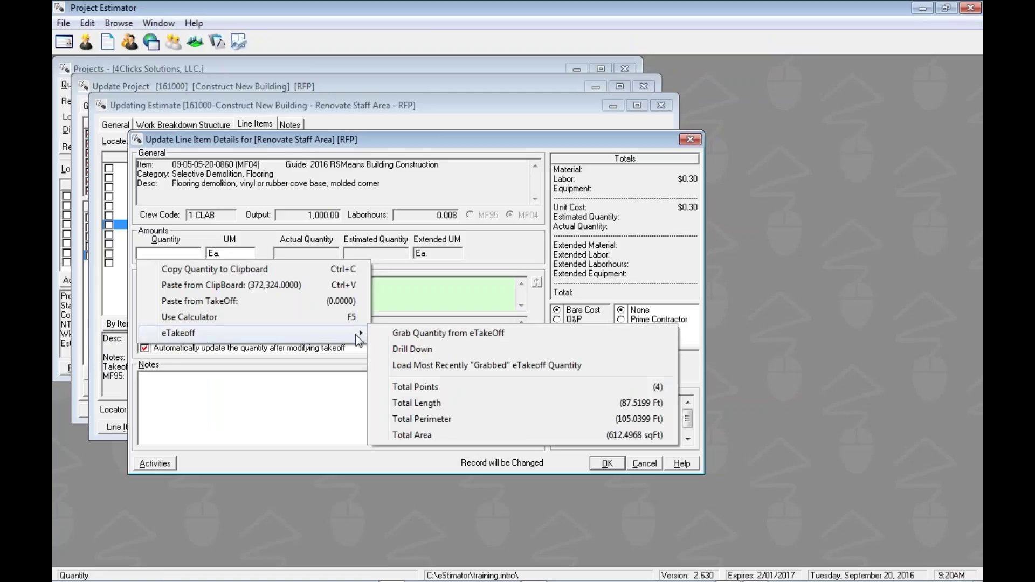
{"action": "left_click", "coordinate": [428, 387]}
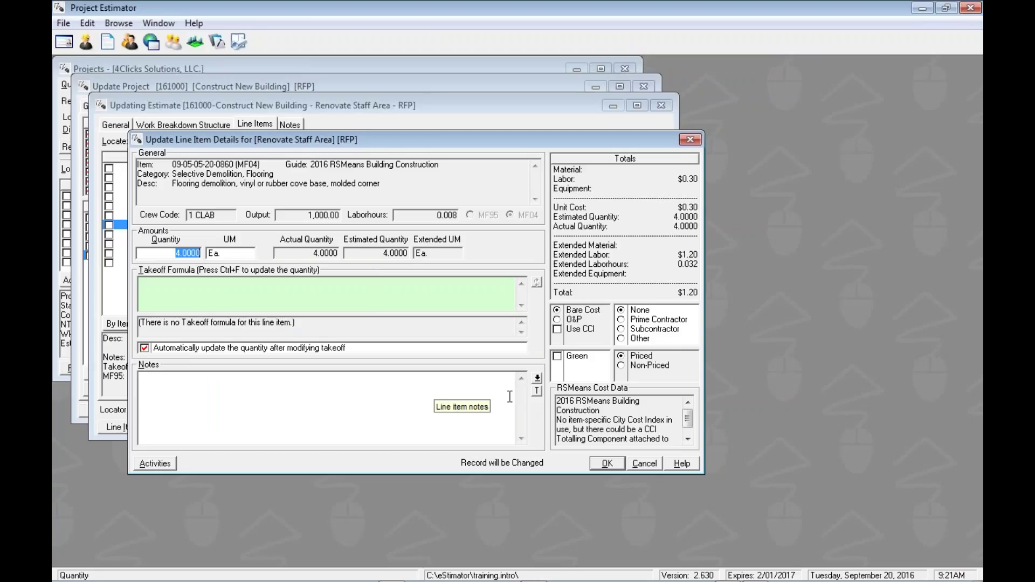
{"action": "left_click", "coordinate": [607, 463]}
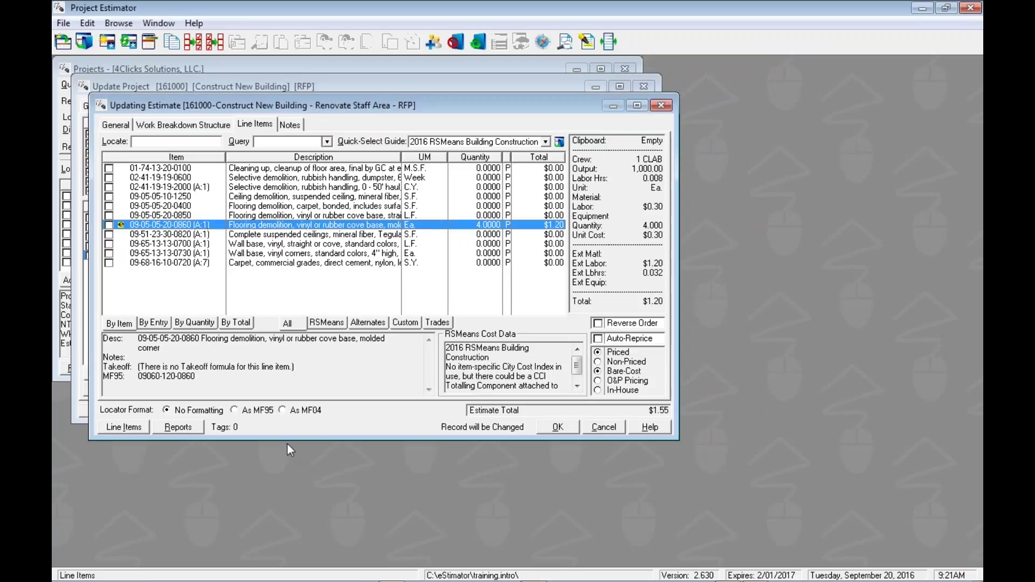
{"action": "key", "text": "Up"}
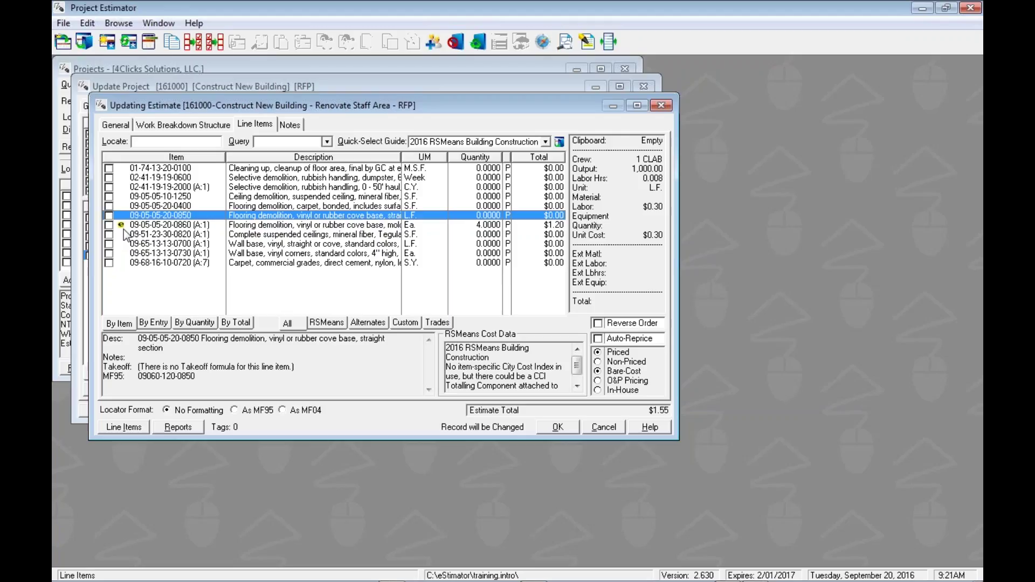
- Zoom to fit the whole floor plan, check the L-shaped hatched area measurement, then close eTakeoff
{"action": "left_click", "coordinate": [281, 225]}
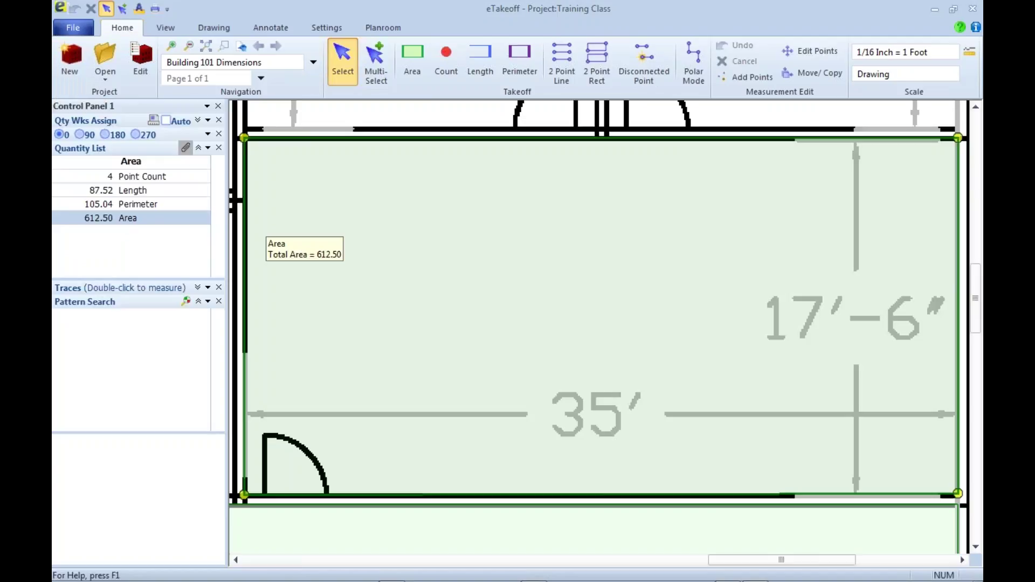
{"action": "left_click", "coordinate": [205, 48]}
{"action": "left_click", "coordinate": [369, 168]}
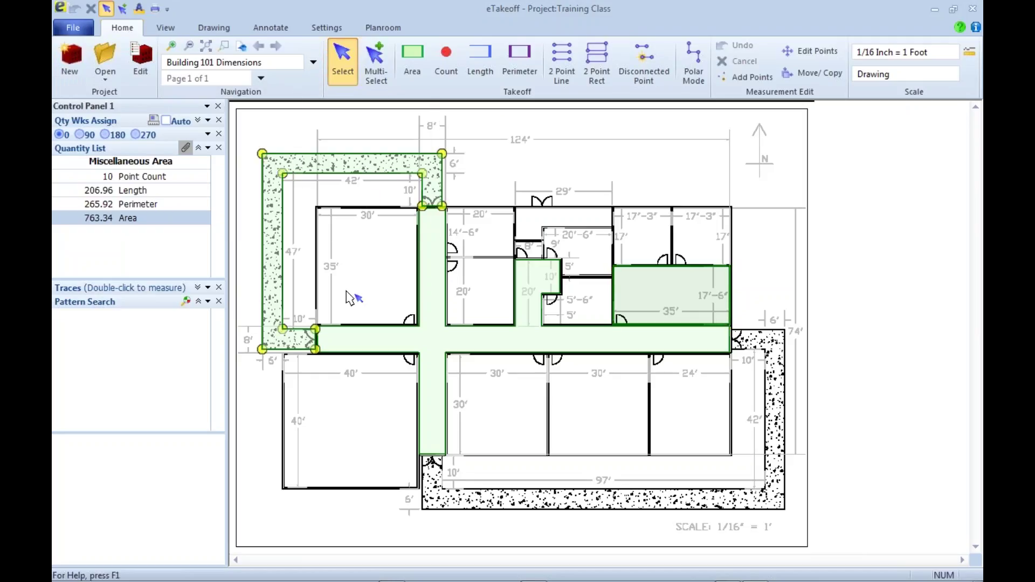
{"action": "left_click", "coordinate": [973, 9]}
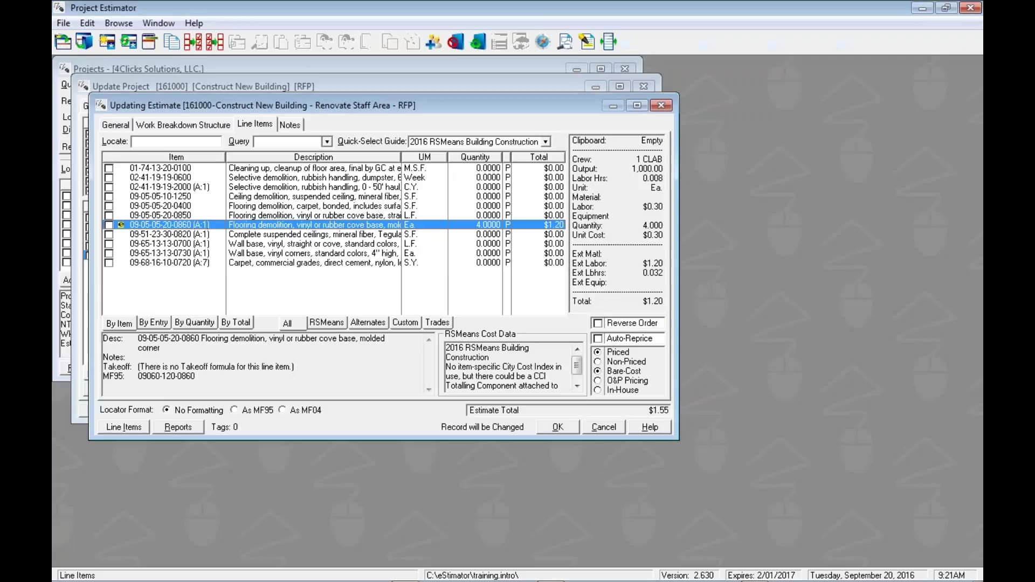
{"action": "double_click", "coordinate": [173, 224]}
{"action": "right_click", "coordinate": [160, 252]}
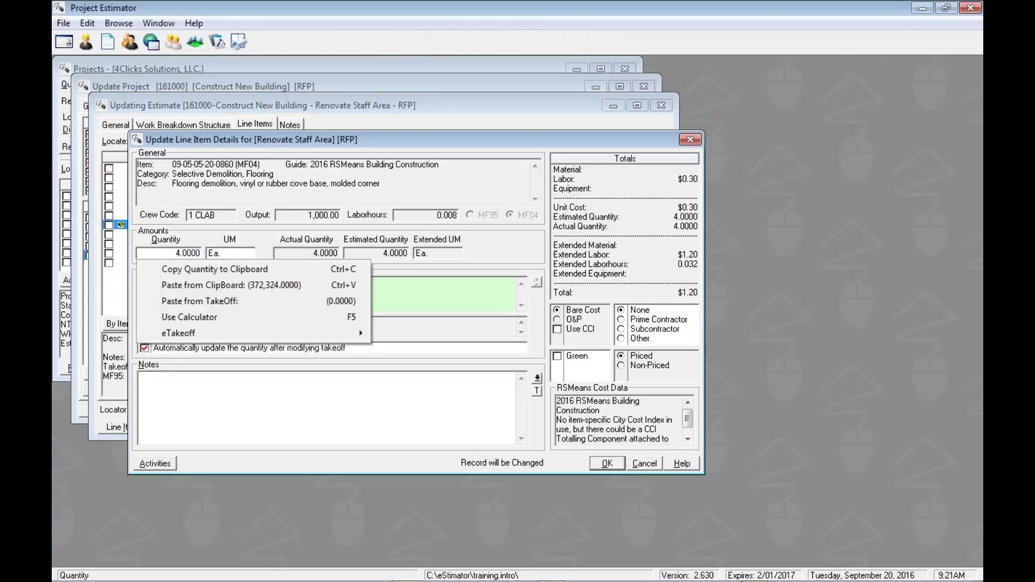
{"action": "mouse_move", "coordinate": [161, 337]}
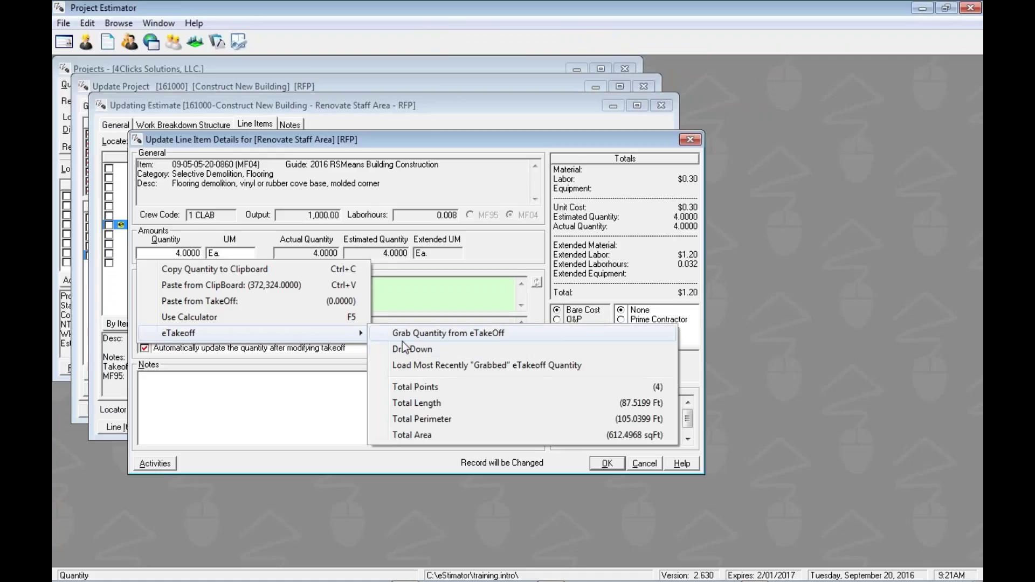
{"action": "left_click", "coordinate": [444, 349]}
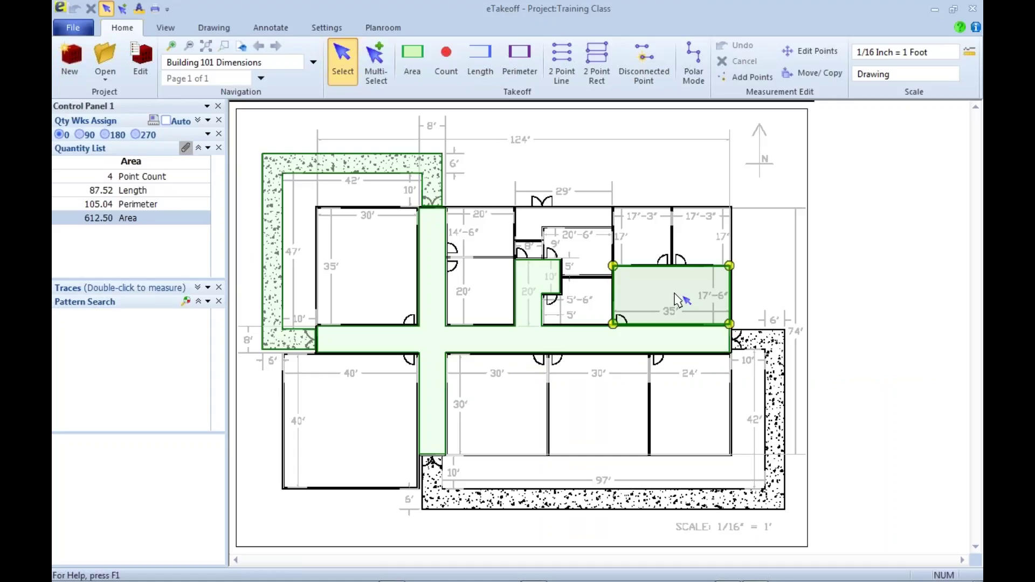
- Zoom into the 35' by 17'-6" room, check its 612.50 sq ft total area, and return to Project Estimator
{"action": "scroll", "coordinate": [695, 299], "scroll_direction": "up", "scroll_amount": 3}
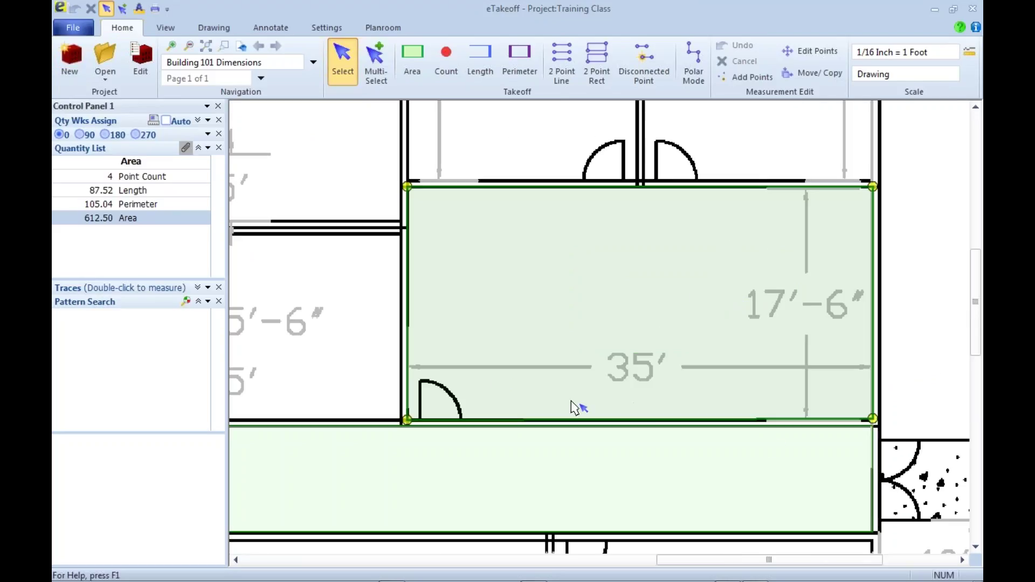
{"action": "mouse_move", "coordinate": [573, 407]}
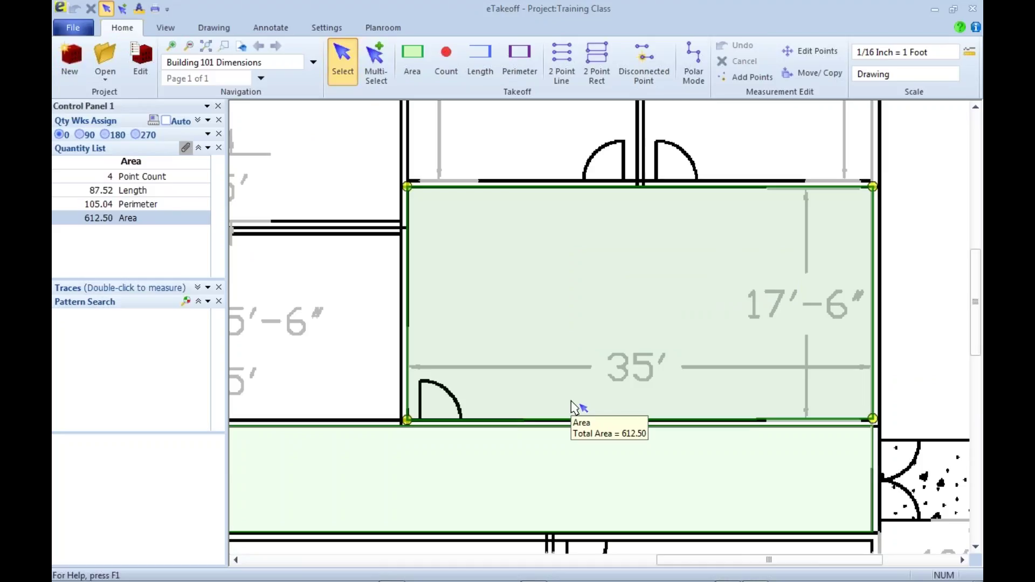
{"action": "key", "text": "alt+Tab"}
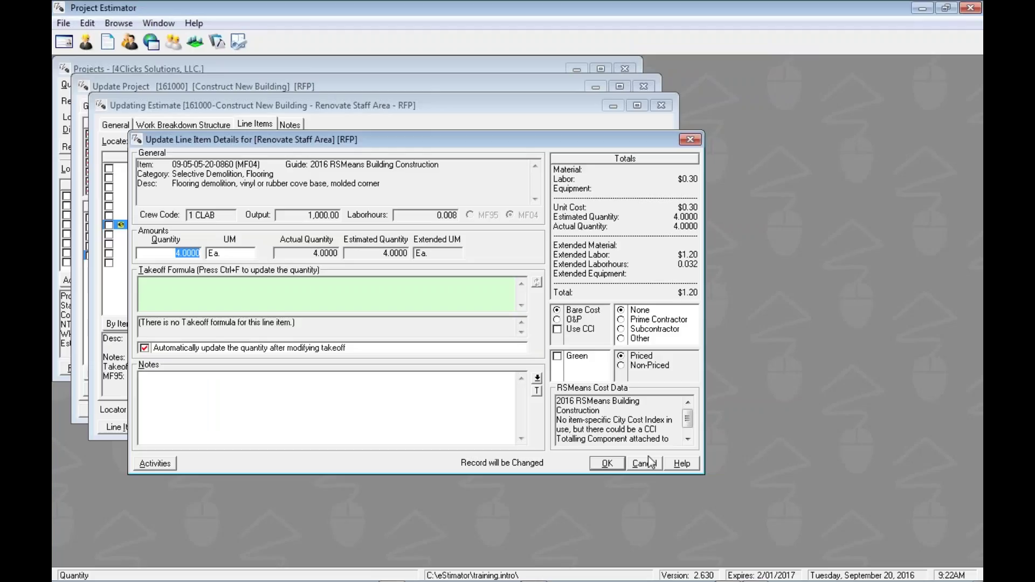
{"action": "left_click", "coordinate": [645, 463]}
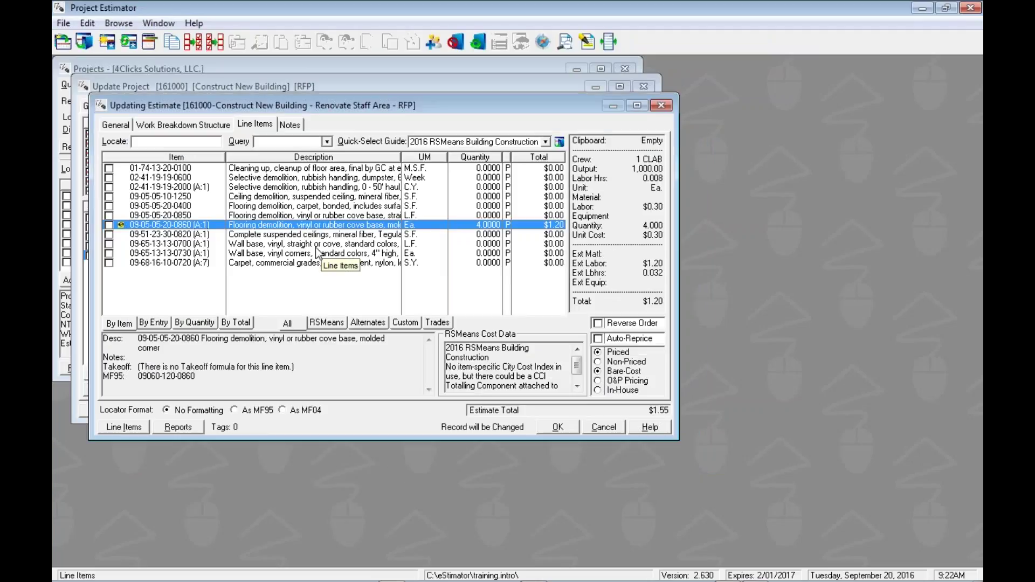
{"action": "left_click", "coordinate": [299, 254]}
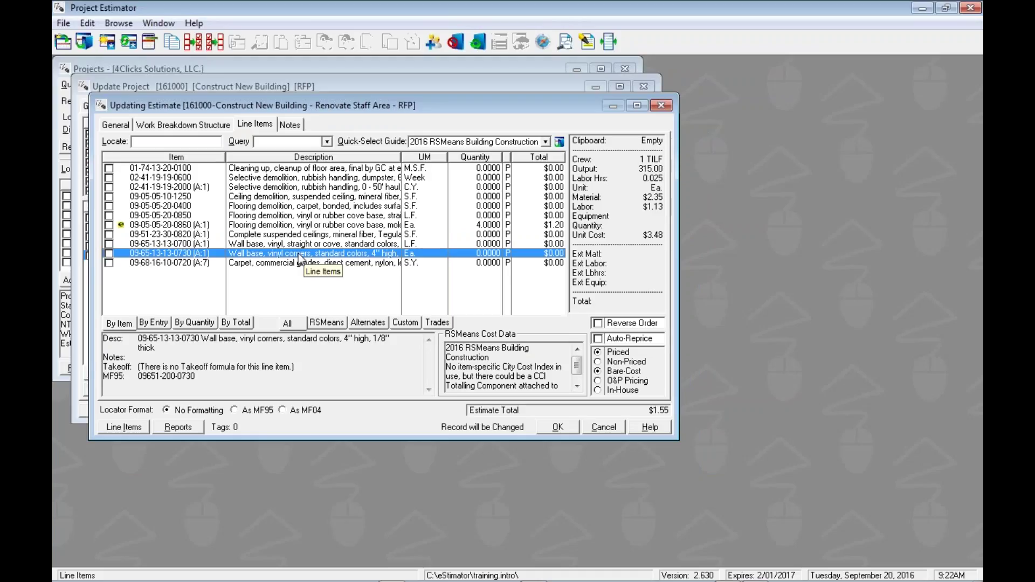
{"action": "double_click", "coordinate": [299, 257]}
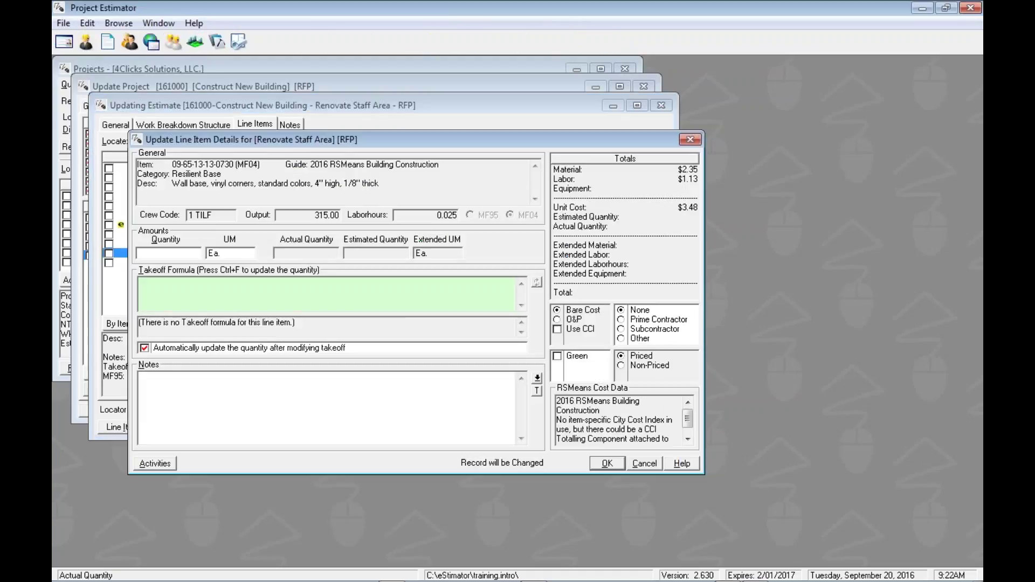
{"action": "right_click", "coordinate": [172, 255]}
{"action": "mouse_move", "coordinate": [173, 334]}
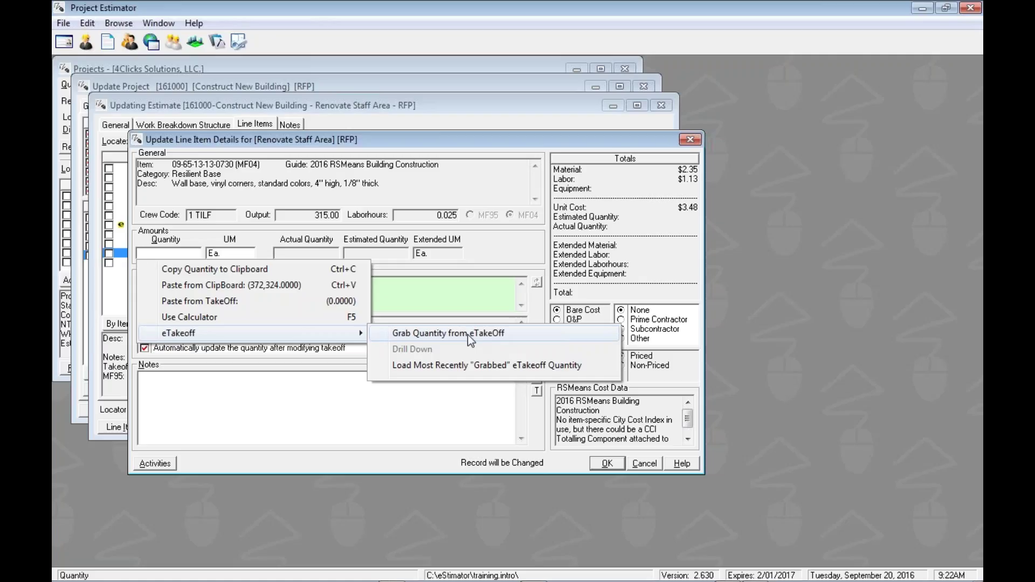
{"action": "left_click", "coordinate": [418, 366]}
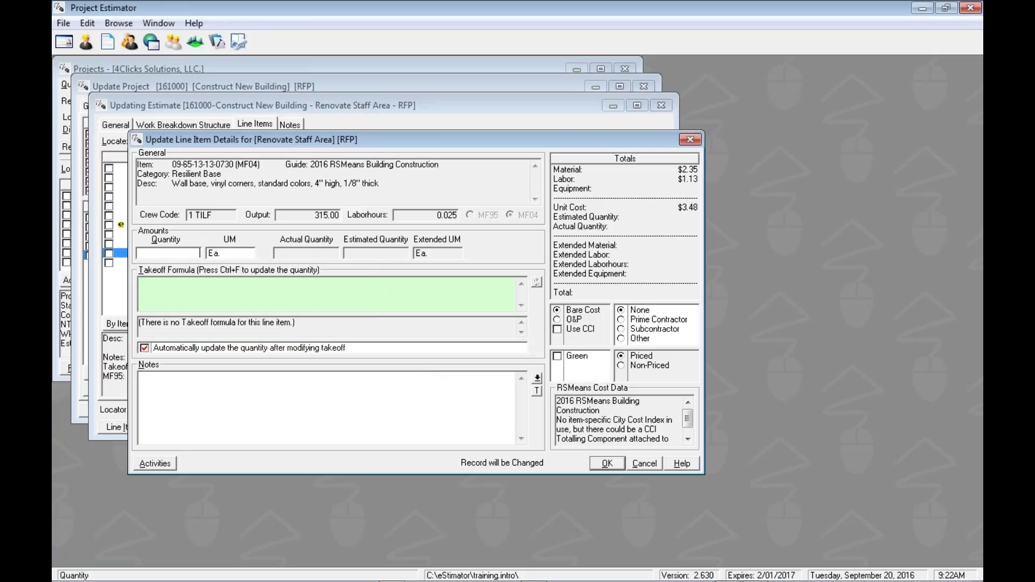
{"action": "right_click", "coordinate": [172, 254]}
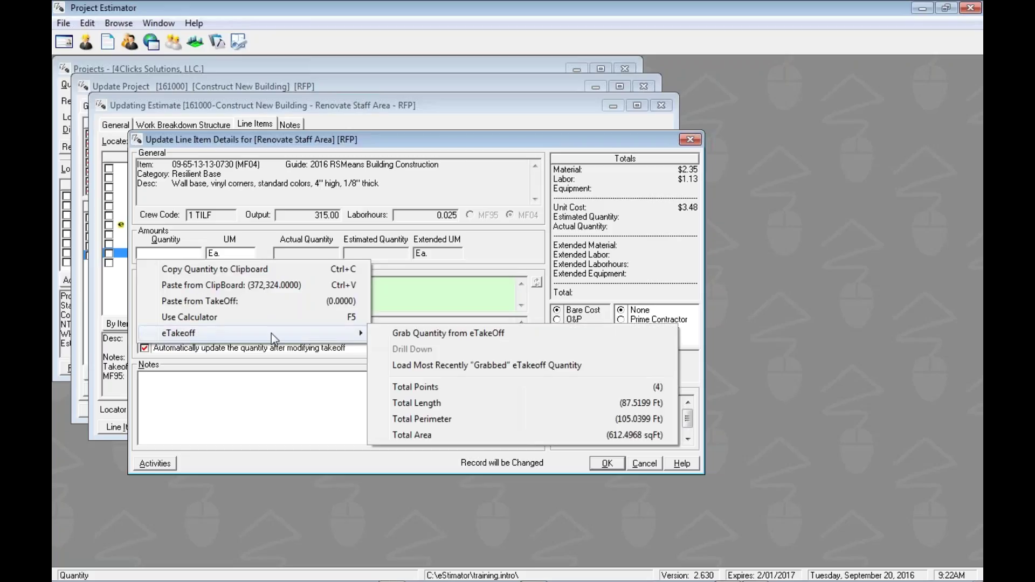
{"action": "left_click", "coordinate": [422, 388]}
{"action": "left_click", "coordinate": [607, 464]}
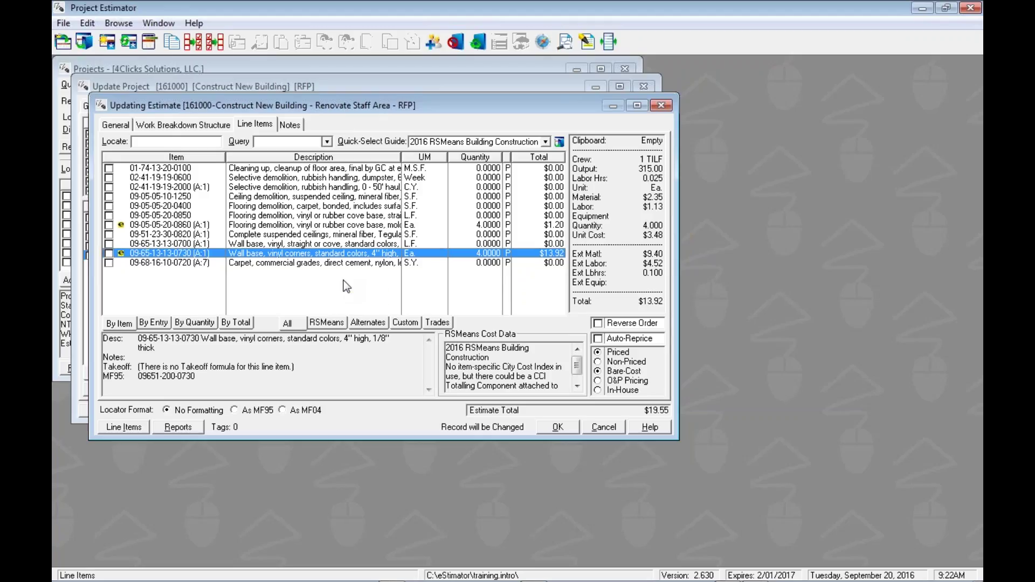
- Filter the line items with the query 's.f.'
{"action": "left_click", "coordinate": [271, 143]}
{"action": "type", "text": "s"}
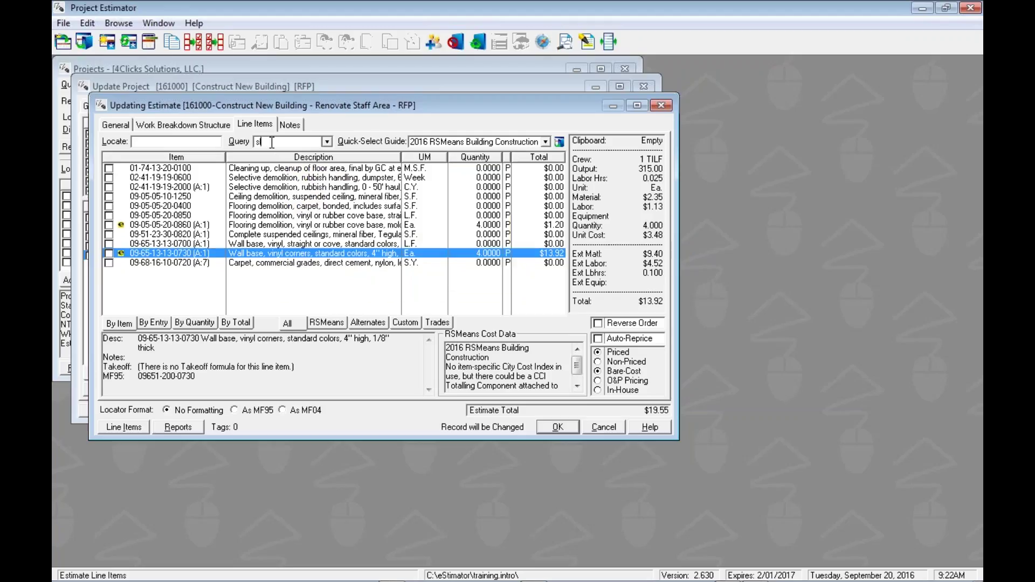
{"action": "type", "text": ".f."}
{"action": "key", "text": "Return"}
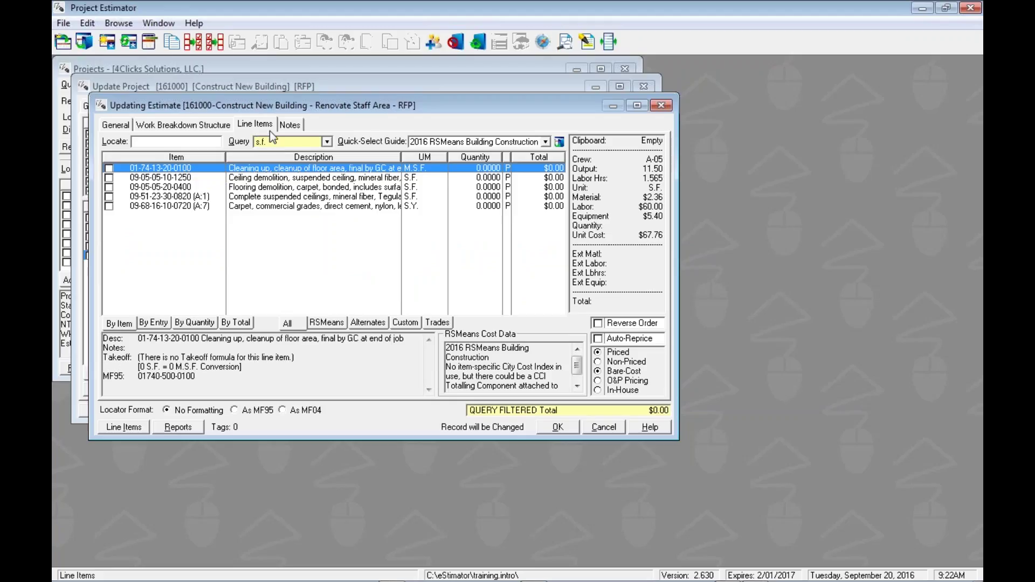
{"action": "mouse_move", "coordinate": [272, 141]}
- Review the Carpet item's details unchanged, then tag all five filtered items
{"action": "double_click", "coordinate": [348, 207]}
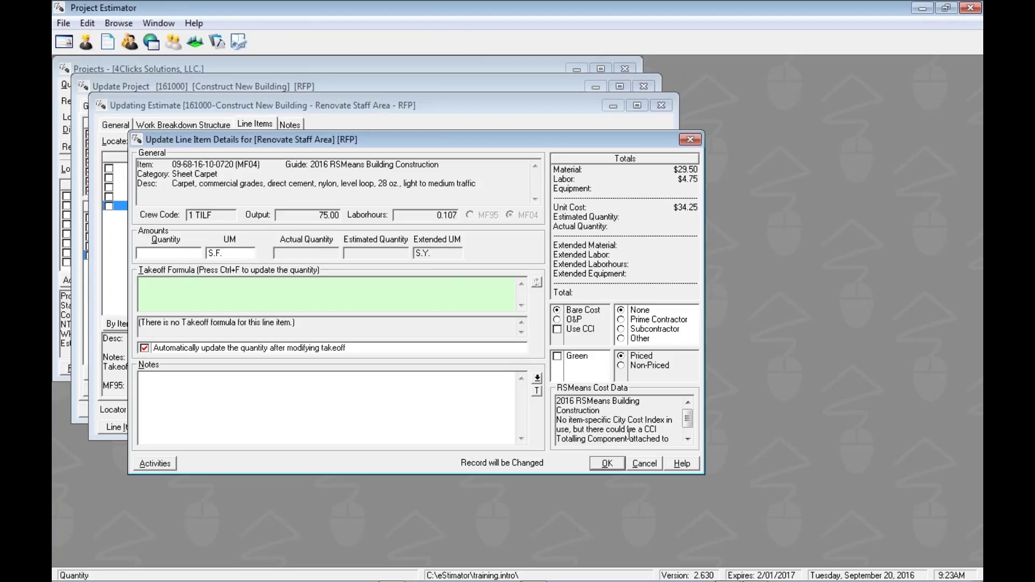
{"action": "left_click", "coordinate": [644, 464]}
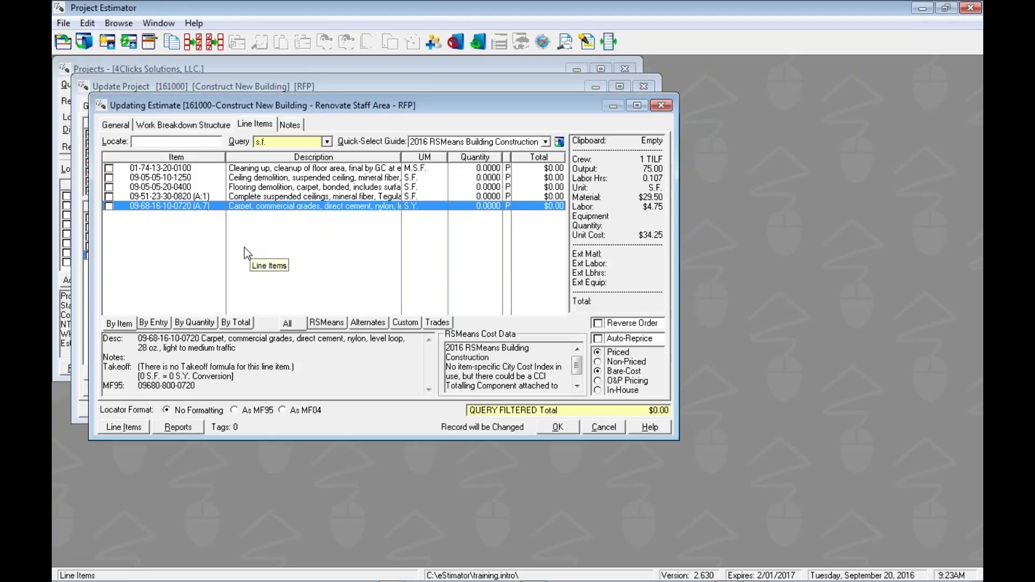
{"action": "key", "text": "ctrl+a"}
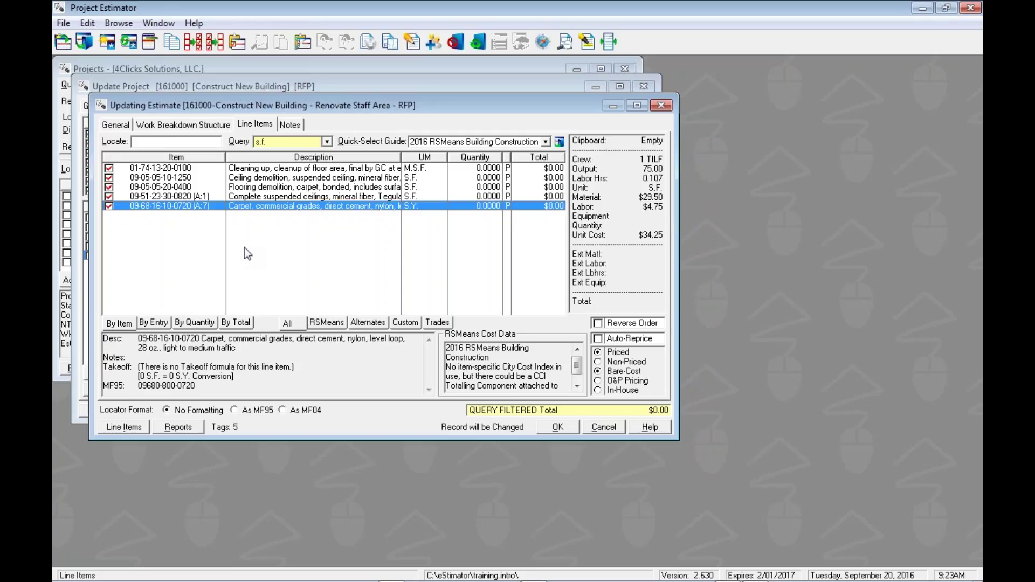
- Batch-set the five tagged items' quantity to eTakeoff's total area of 612.4968 S.F. and apply it
{"action": "right_click", "coordinate": [132, 169]}
{"action": "mouse_move", "coordinate": [145, 280]}
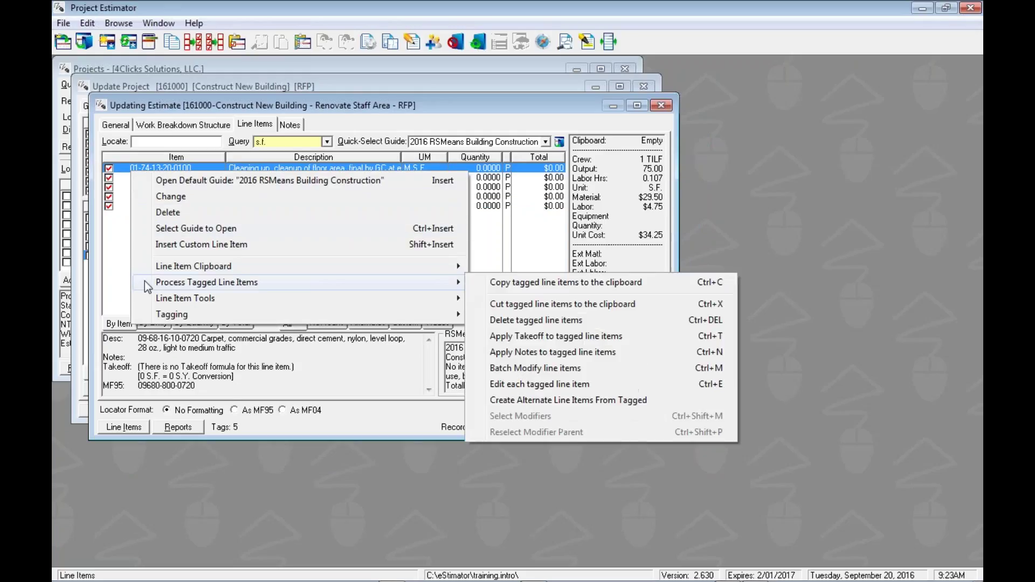
{"action": "left_click", "coordinate": [505, 371]}
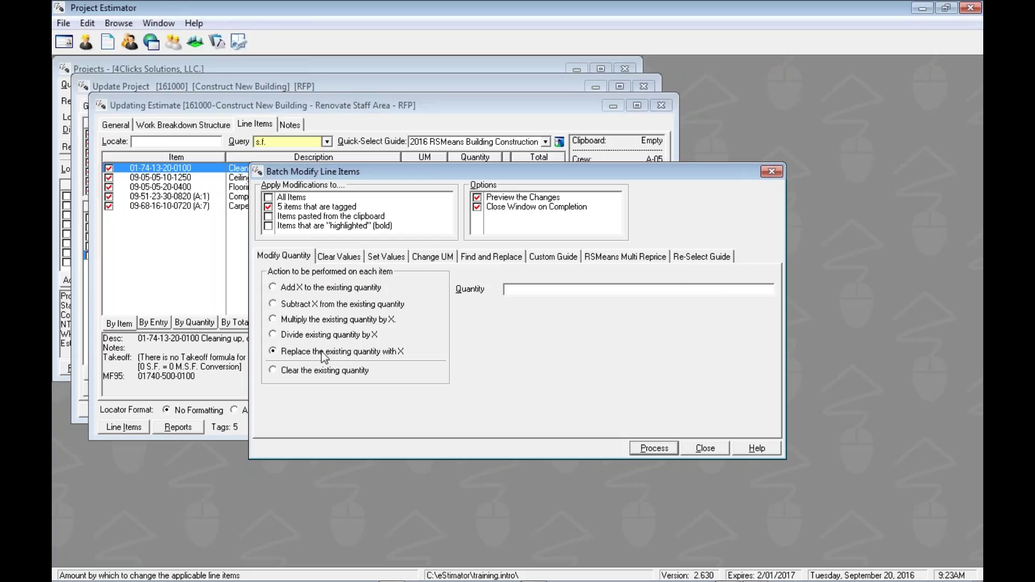
{"action": "right_click", "coordinate": [548, 290]}
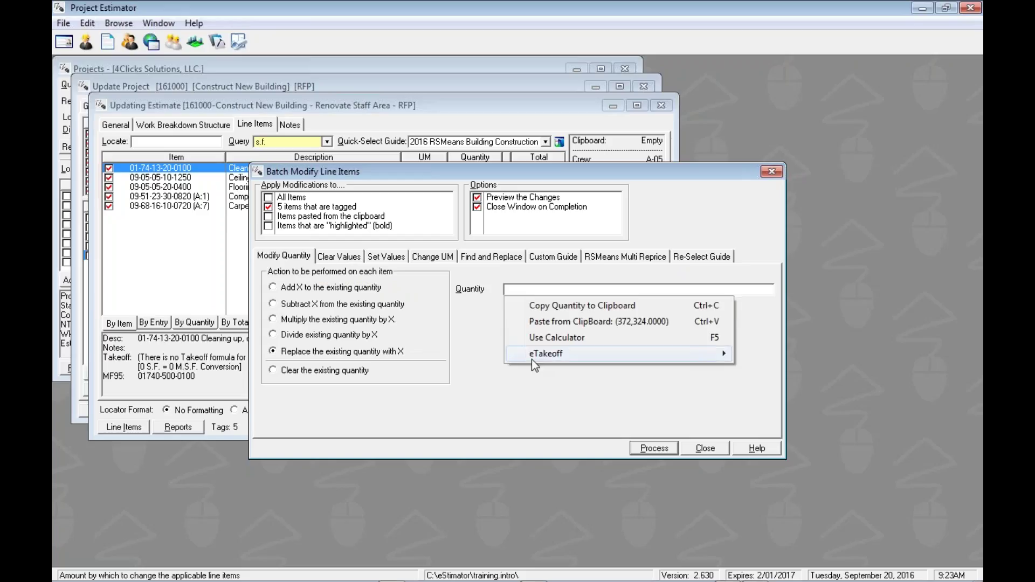
{"action": "mouse_move", "coordinate": [531, 359]}
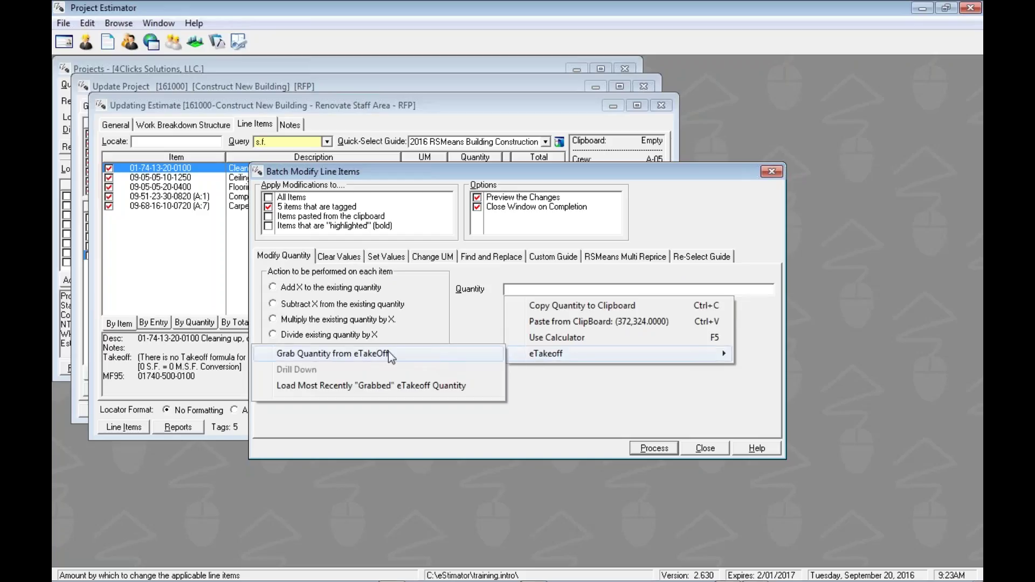
{"action": "key", "text": "Escape"}
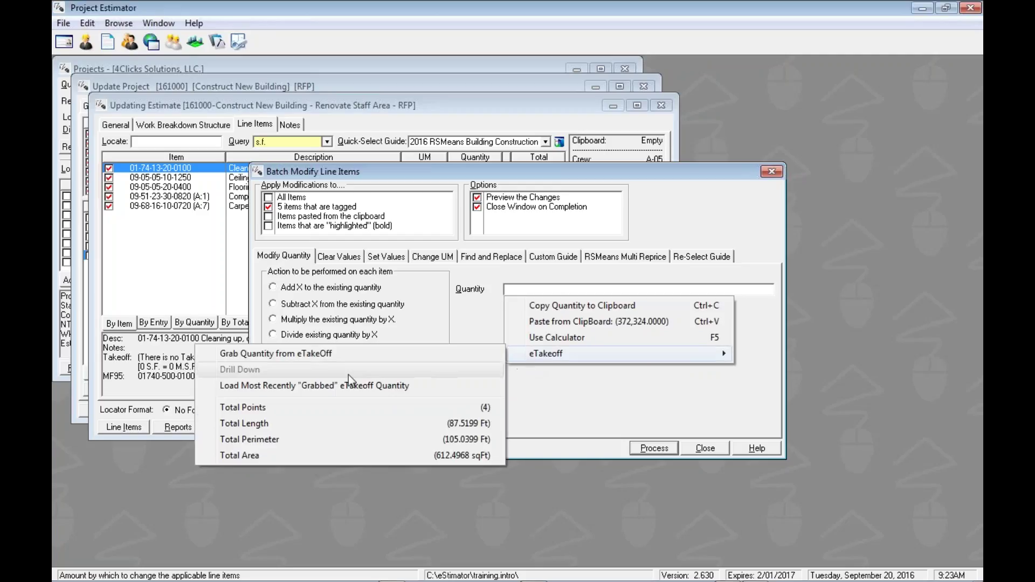
{"action": "left_click", "coordinate": [324, 454]}
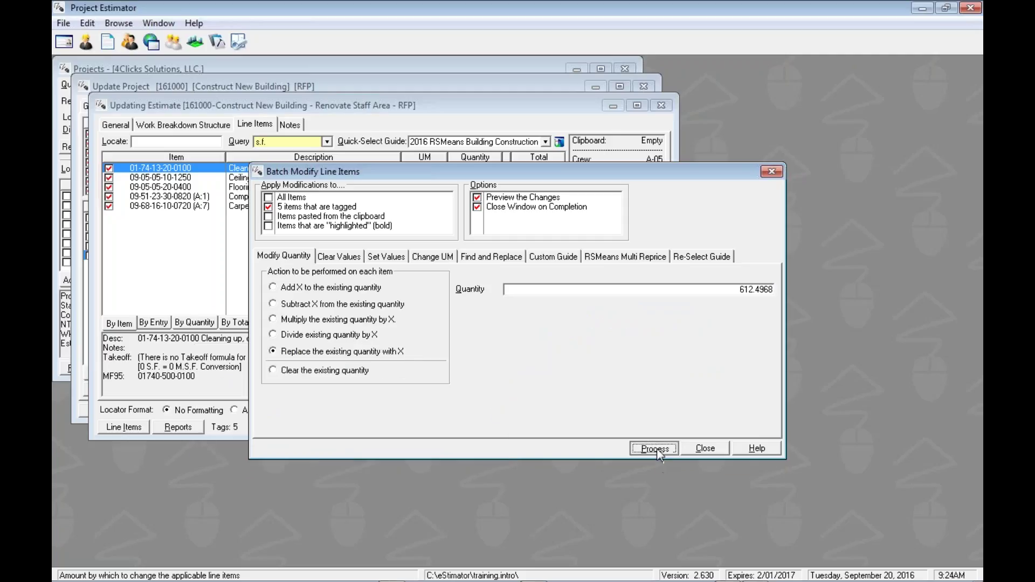
{"action": "left_click", "coordinate": [655, 449]}
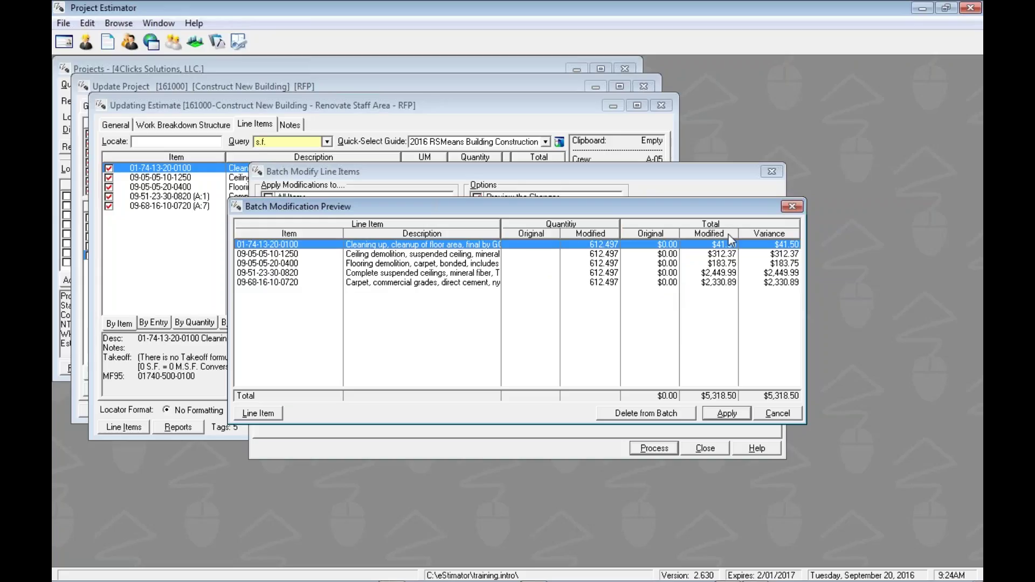
{"action": "left_click", "coordinate": [725, 414]}
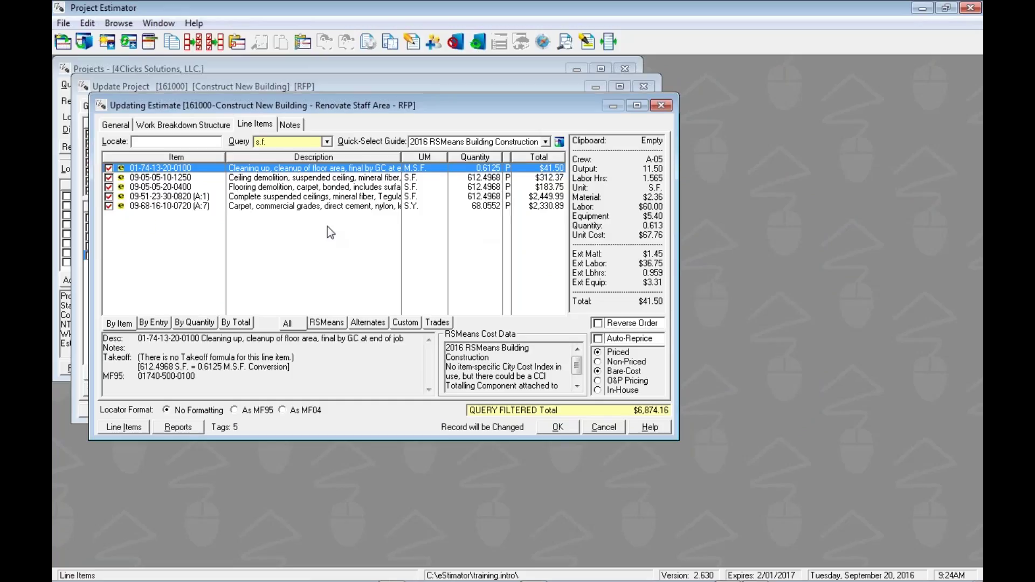
- Untag all items, filter the list by 'l.f.', and tag the wall base item
{"action": "mouse_move", "coordinate": [289, 142]}
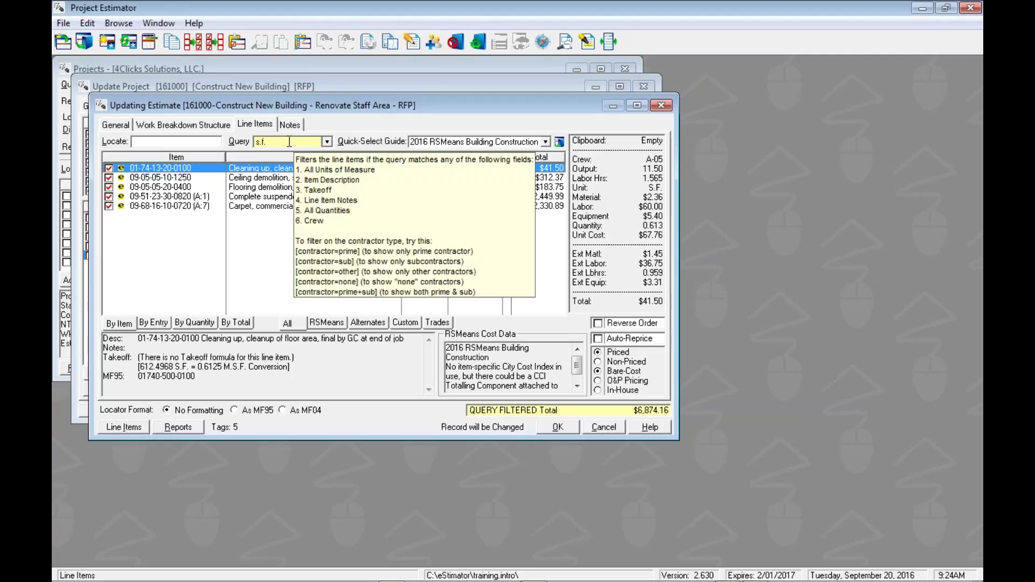
{"action": "key", "text": "ctrl+u"}
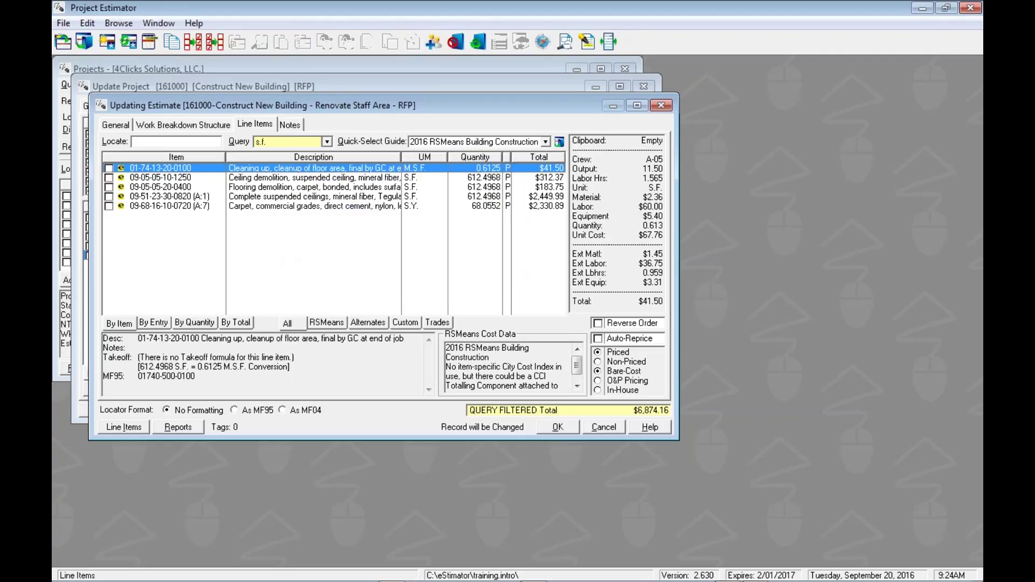
{"action": "double_click", "coordinate": [261, 141]}
{"action": "type", "text": "l.f."}
{"action": "key", "text": "Return"}
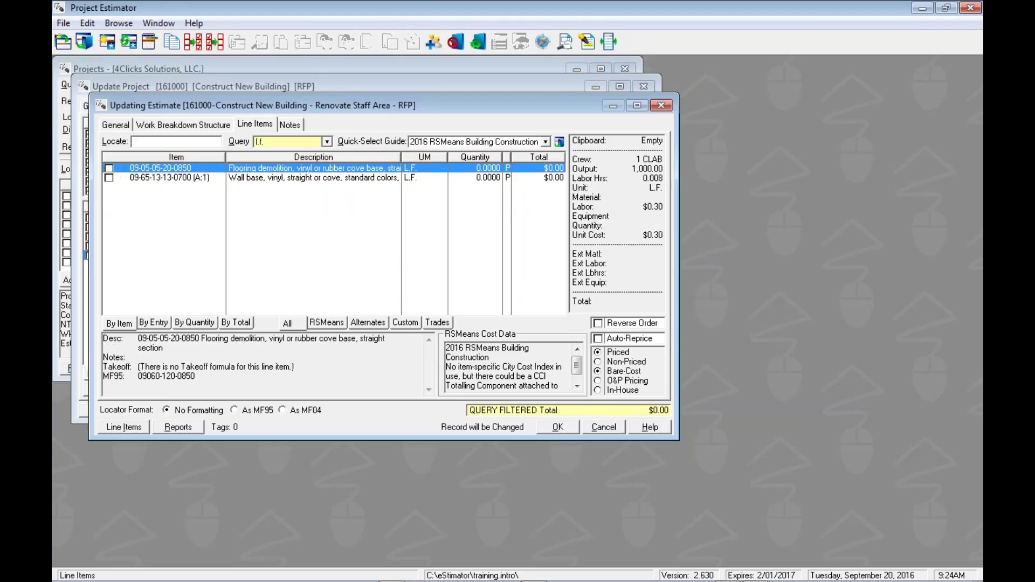
{"action": "left_click", "coordinate": [253, 177]}
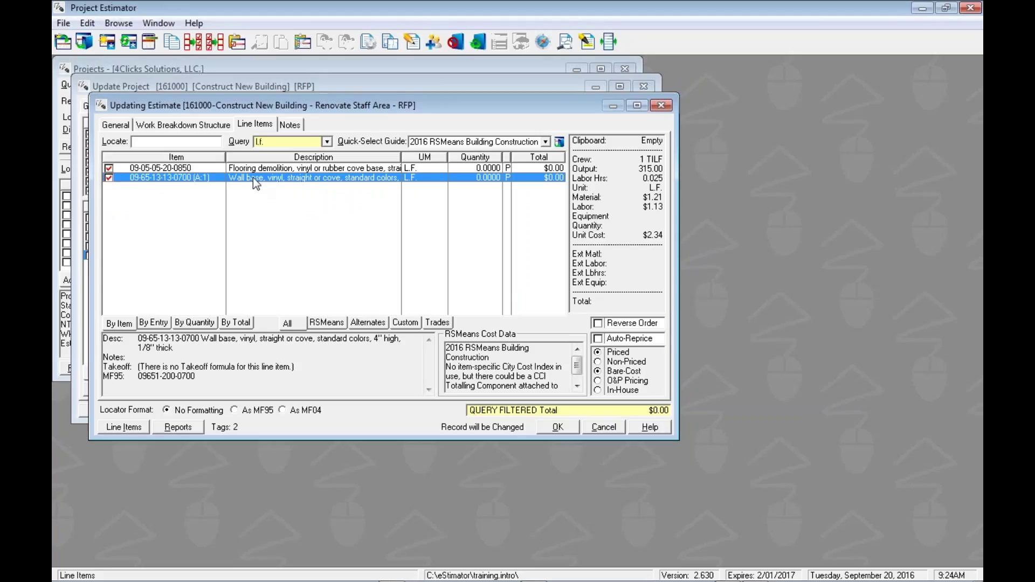
- Batch-set the tagged linear-foot items' quantity to eTakeoff's total perimeter of 105.0399 and apply it
{"action": "key", "text": "ctrl+b"}
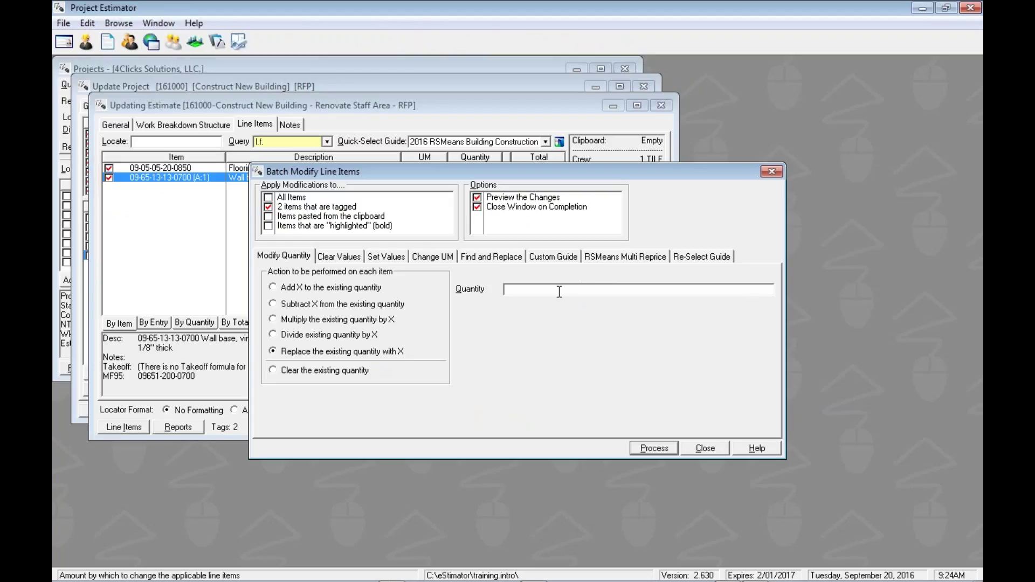
{"action": "right_click", "coordinate": [560, 291]}
{"action": "mouse_move", "coordinate": [546, 353]}
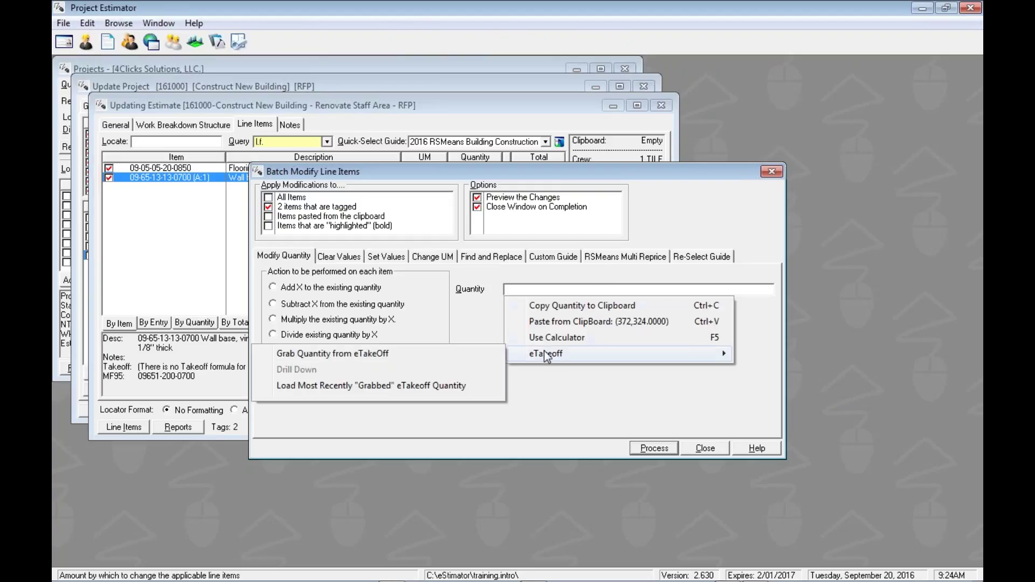
{"action": "left_click", "coordinate": [377, 387]}
{"action": "right_click", "coordinate": [513, 291]}
{"action": "mouse_move", "coordinate": [515, 358]}
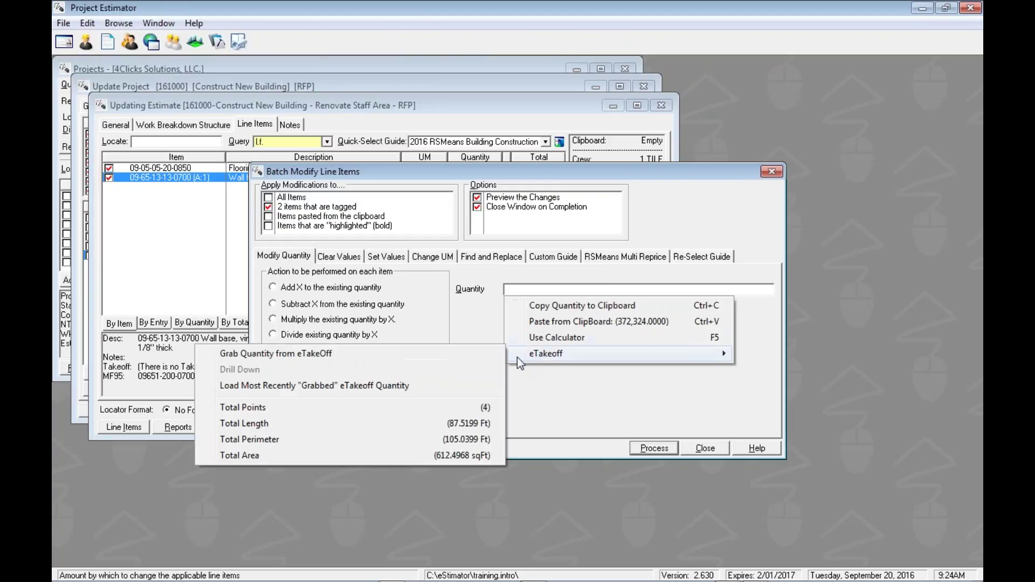
{"action": "left_click", "coordinate": [351, 438]}
{"action": "left_click", "coordinate": [646, 449]}
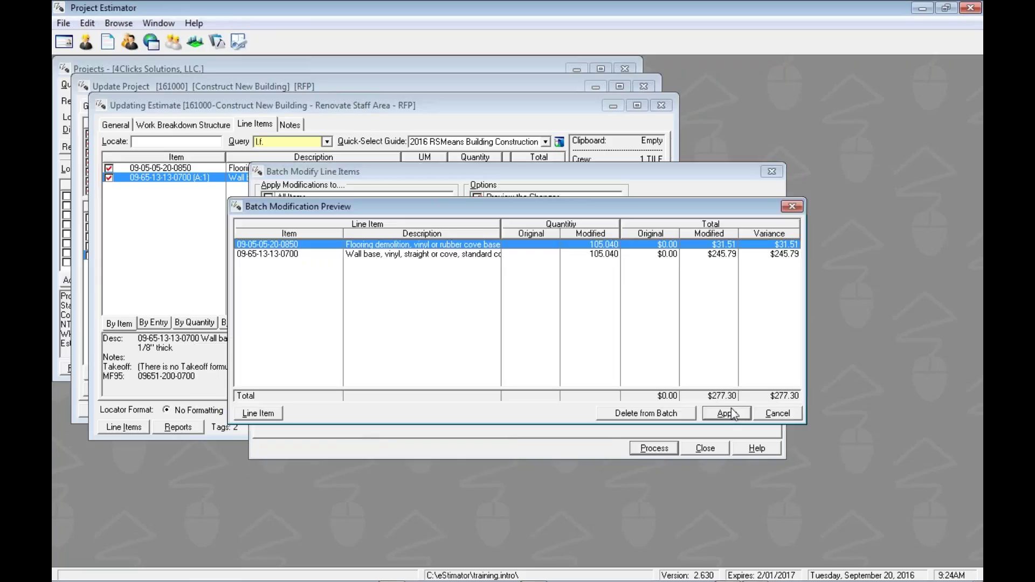
{"action": "left_click", "coordinate": [731, 414]}
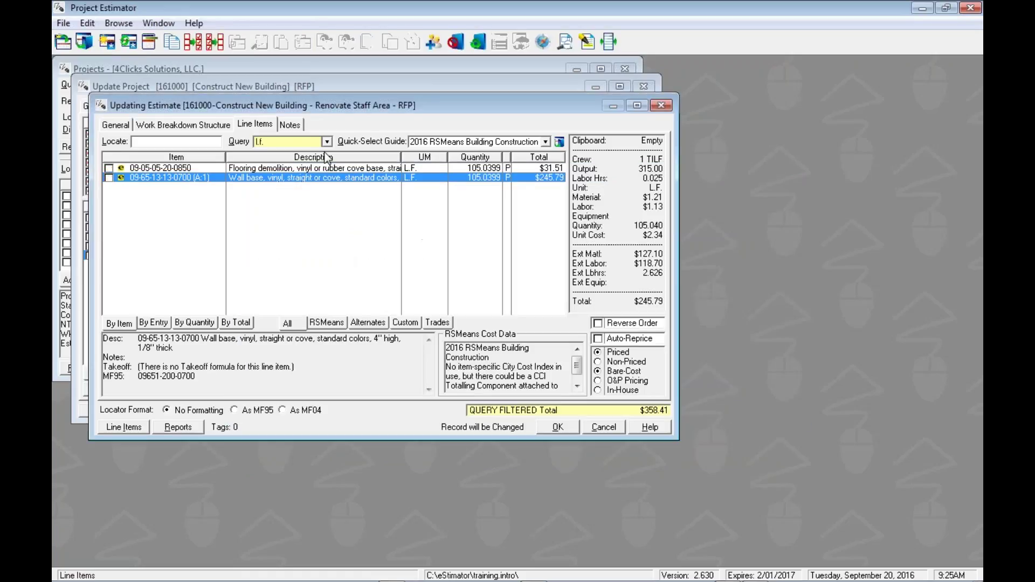
- Untag the linear-foot items and clear the query filter to list all line items
{"action": "left_click", "coordinate": [209, 142]}
{"action": "key", "text": "Tab"}
{"action": "key", "text": "Delete"}
{"action": "key", "text": "Tab"}
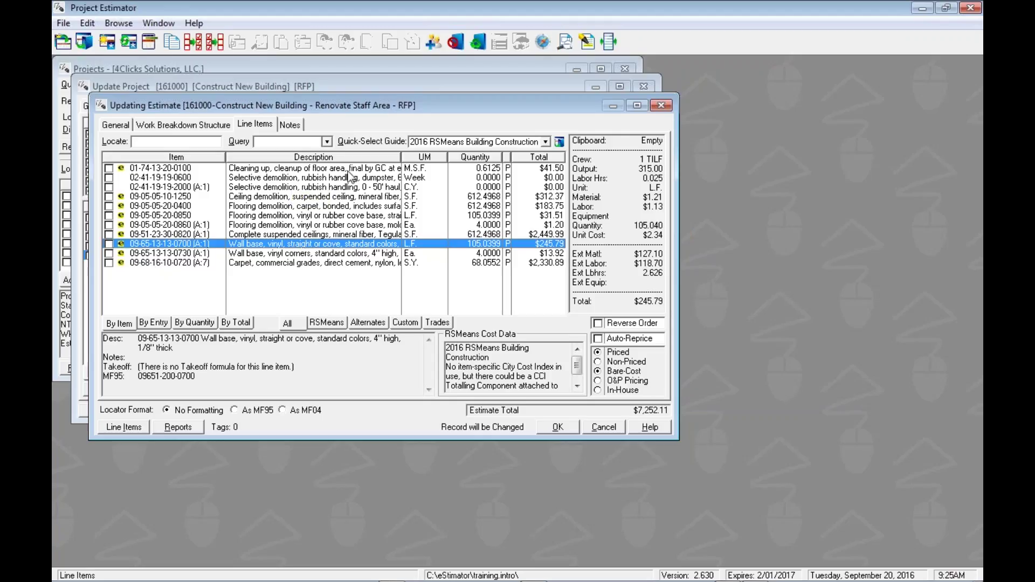
- Set dumpster rental to 1 Week ($415.00) and rubbish hauling to 6 C.Y. ($153.00)
{"action": "left_click", "coordinate": [318, 179]}
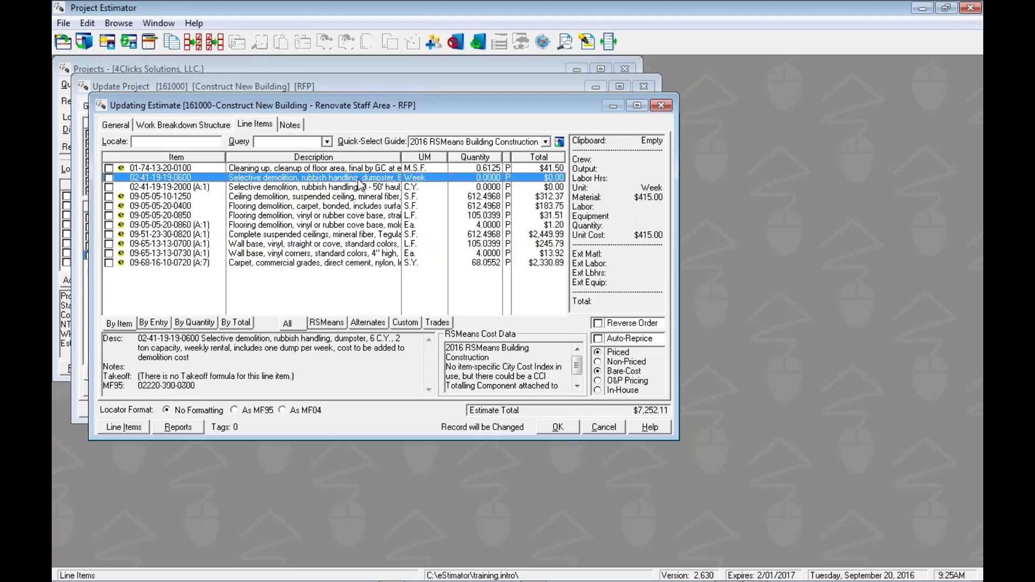
{"action": "left_click", "coordinate": [322, 189]}
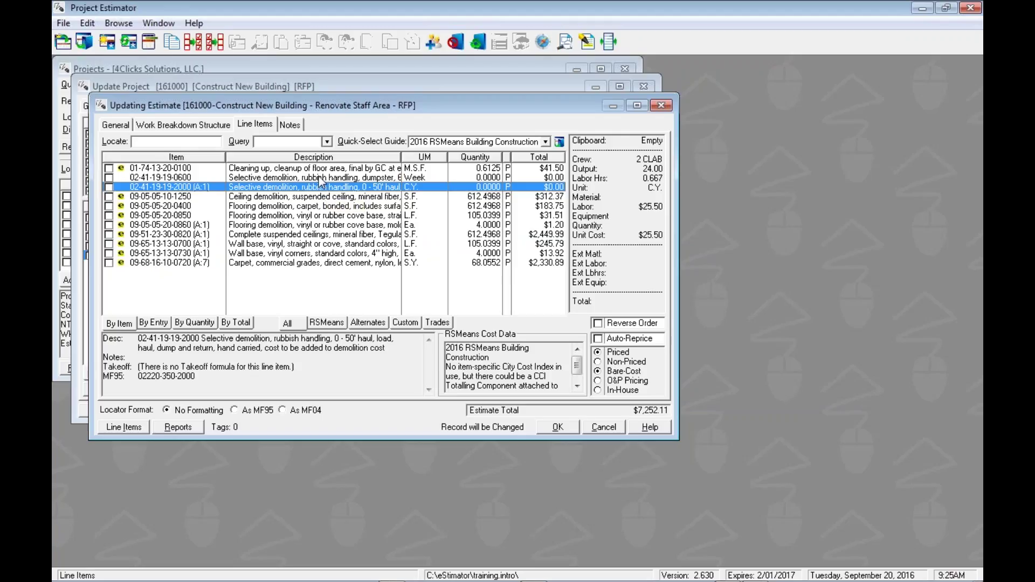
{"action": "left_click", "coordinate": [320, 181]}
{"action": "double_click", "coordinate": [319, 181]}
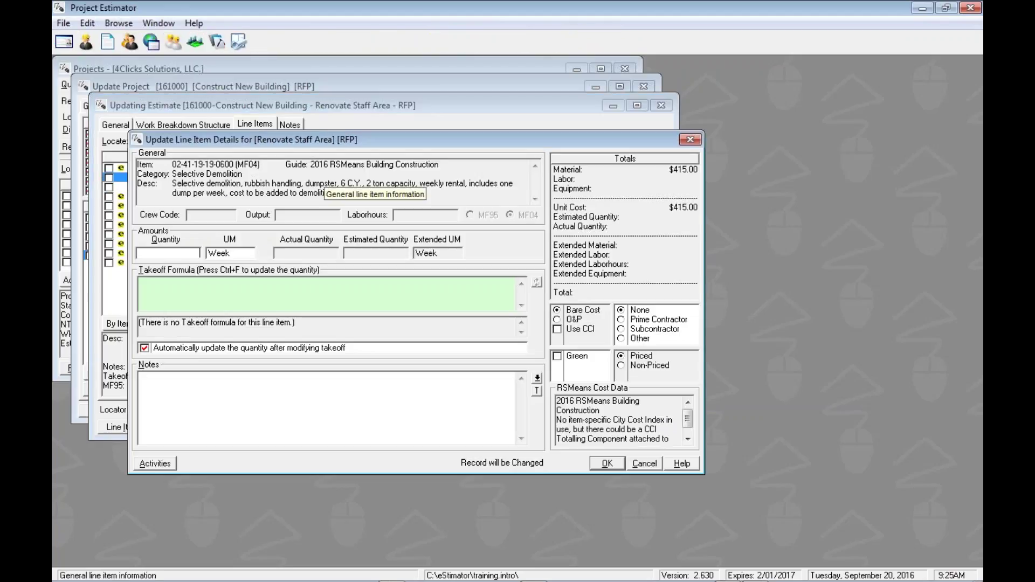
{"action": "key", "text": "Escape"}
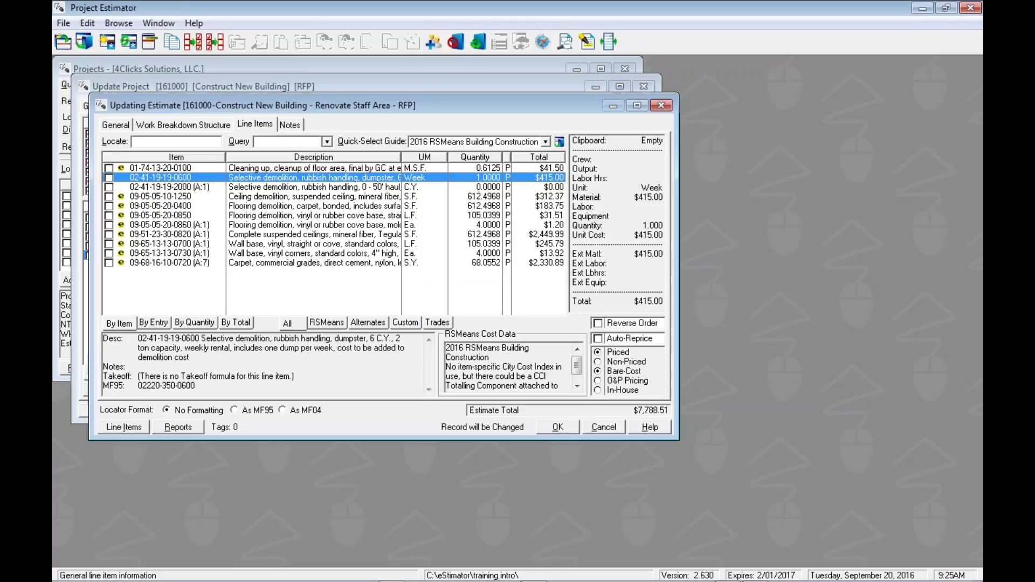
{"action": "double_click", "coordinate": [319, 186]}
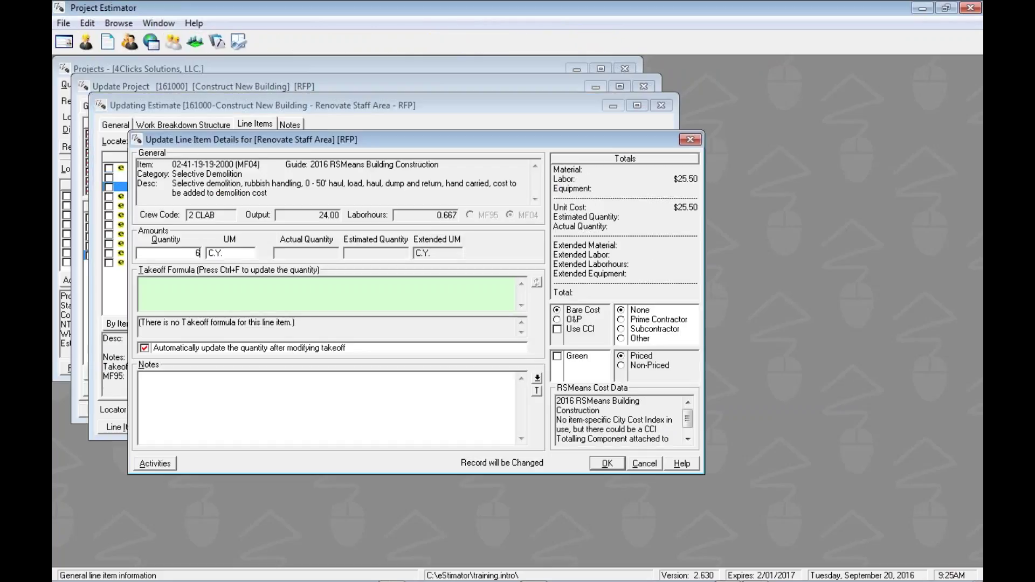
{"action": "left_click", "coordinate": [598, 467]}
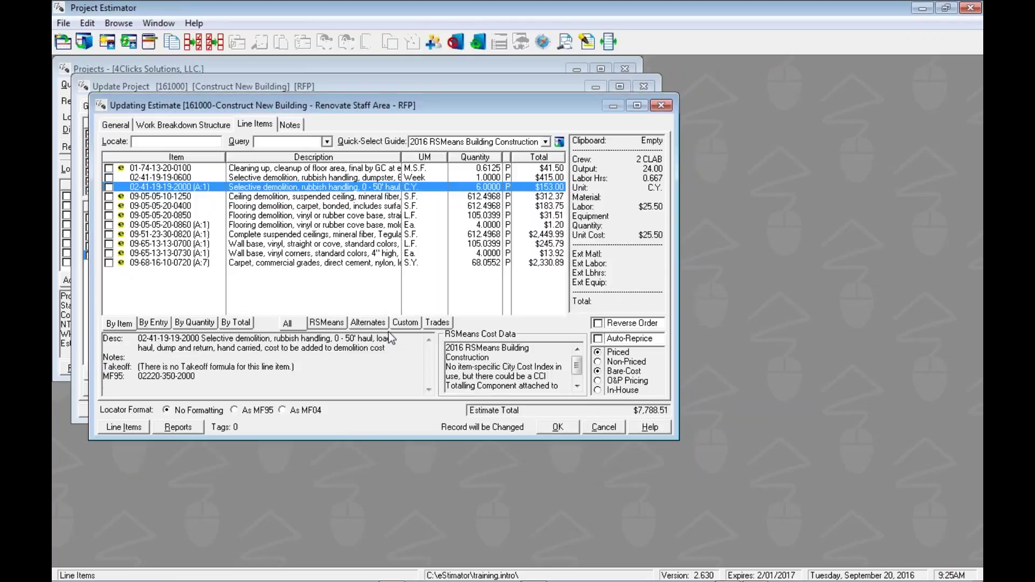
{"action": "key", "text": "Up"}
{"action": "key", "text": "Up"}
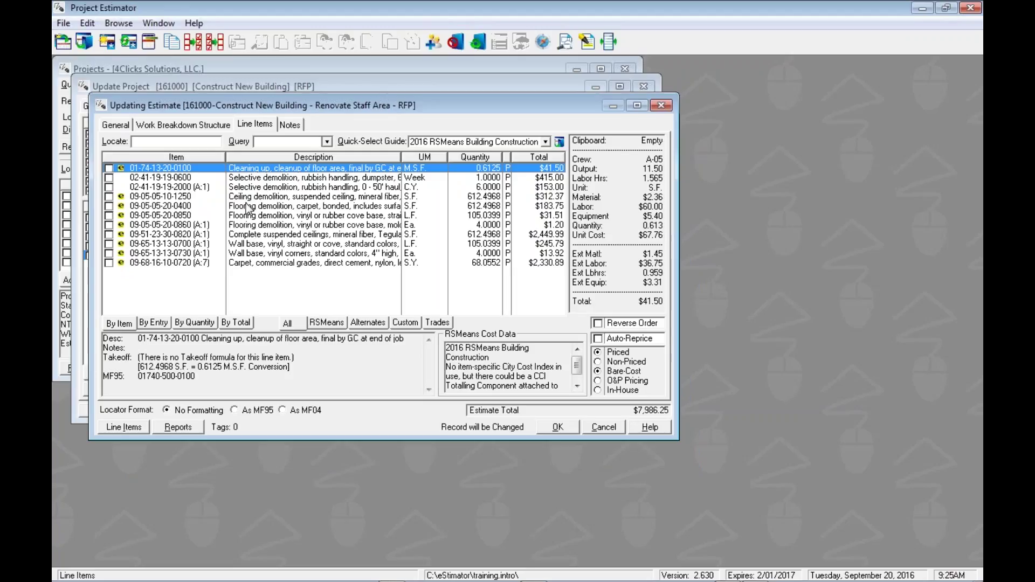
{"action": "left_click", "coordinate": [280, 263]}
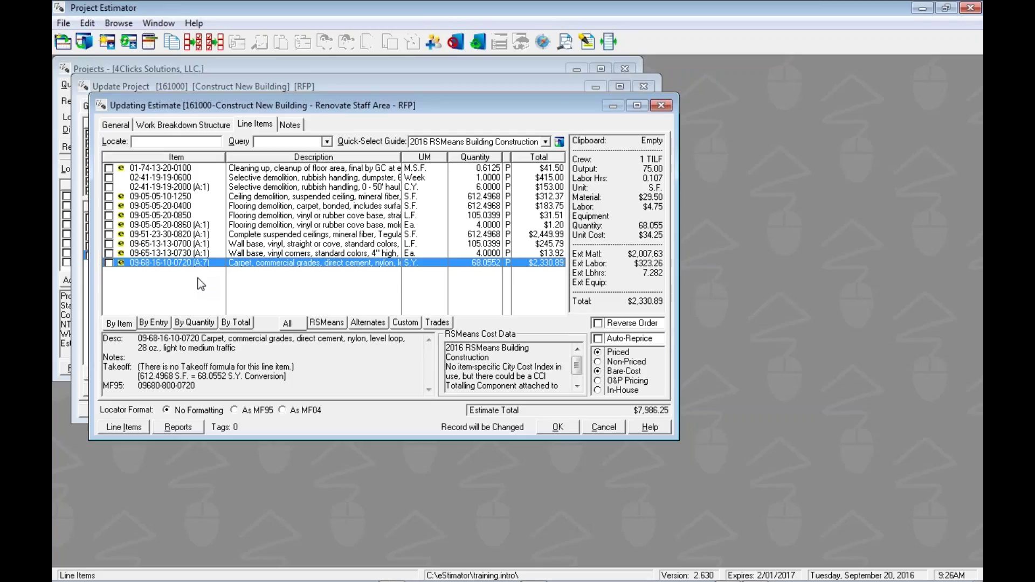
- Switch to eTakeoff to view the Training Class drawing's 612.50 room area takeoff
{"action": "key", "text": "alt+Tab"}
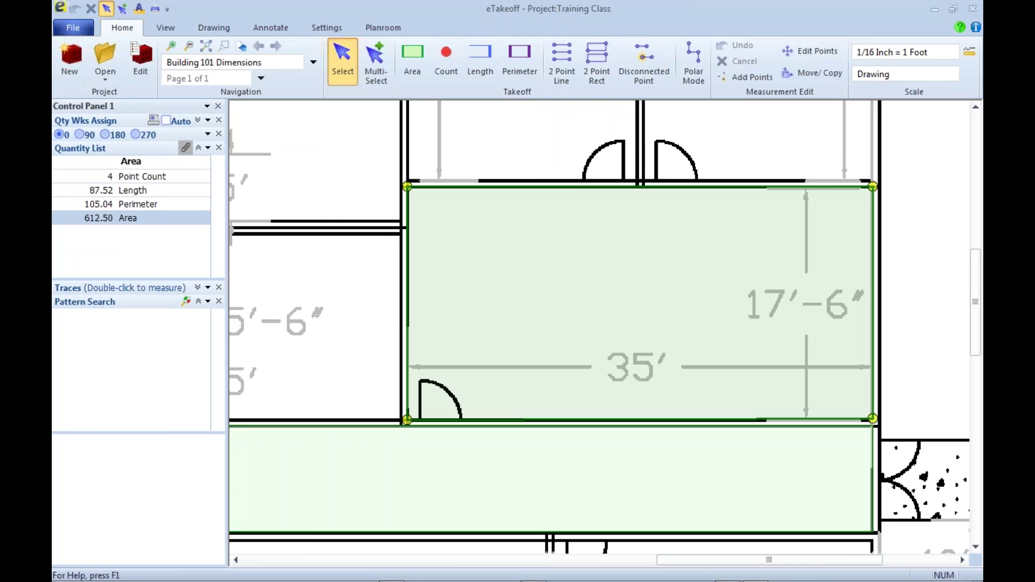